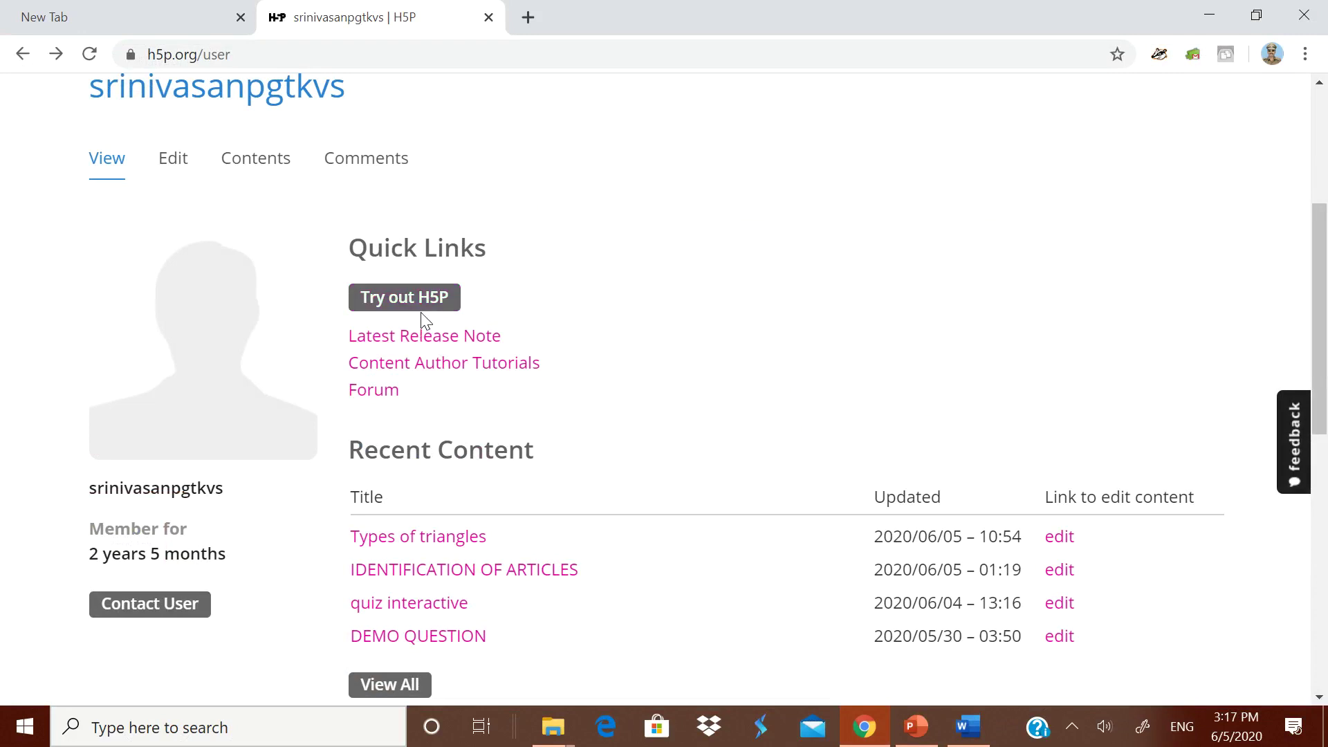
Start new interactive content on H5P with Course Presentation as the content type
{"action": "left_click", "coordinate": [422, 312]}
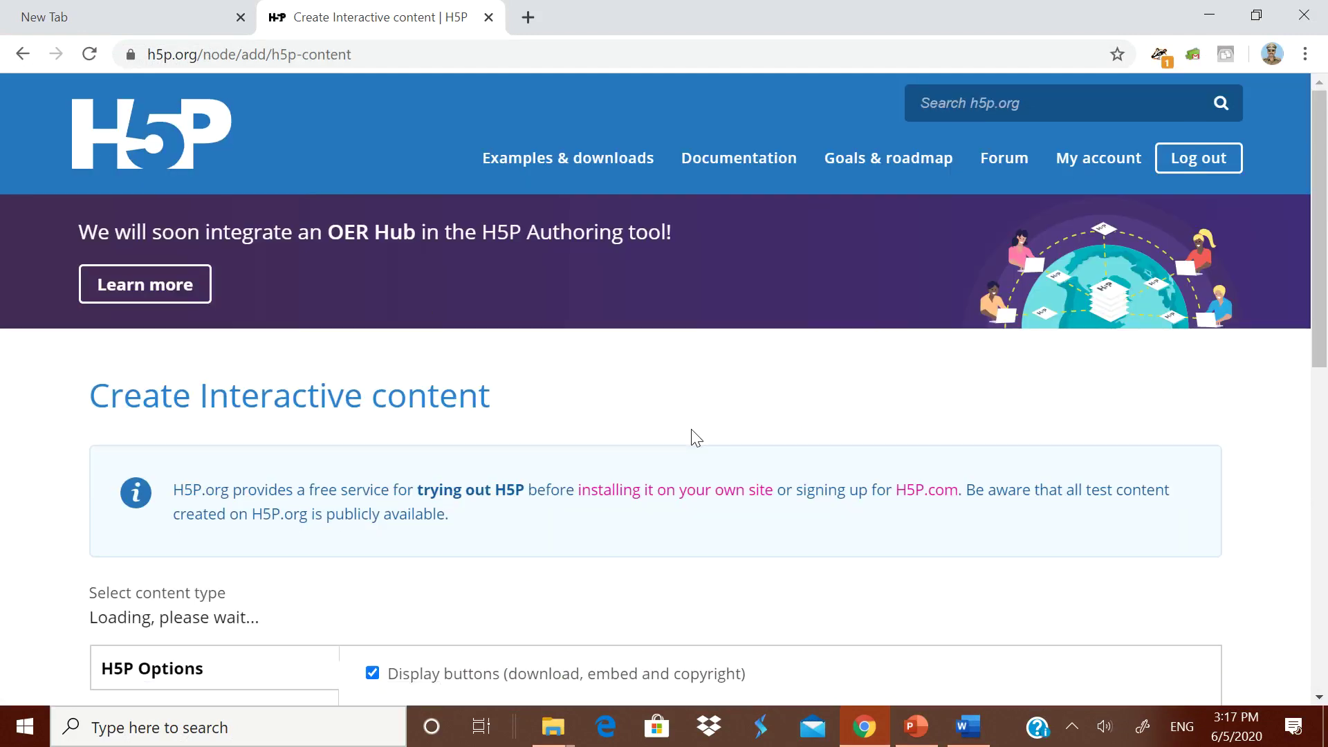
{"action": "scroll", "coordinate": [694, 435], "scroll_direction": "down", "scroll_amount": 9}
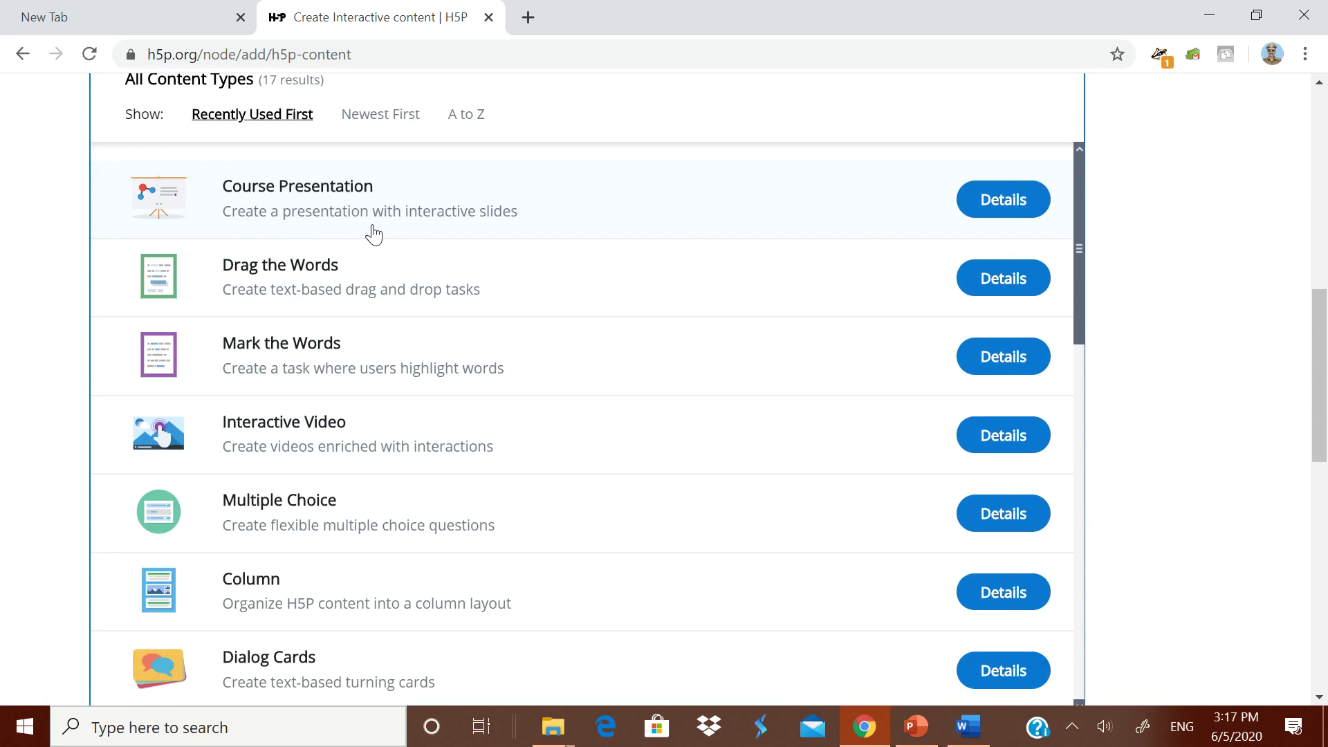
{"action": "left_click", "coordinate": [475, 222]}
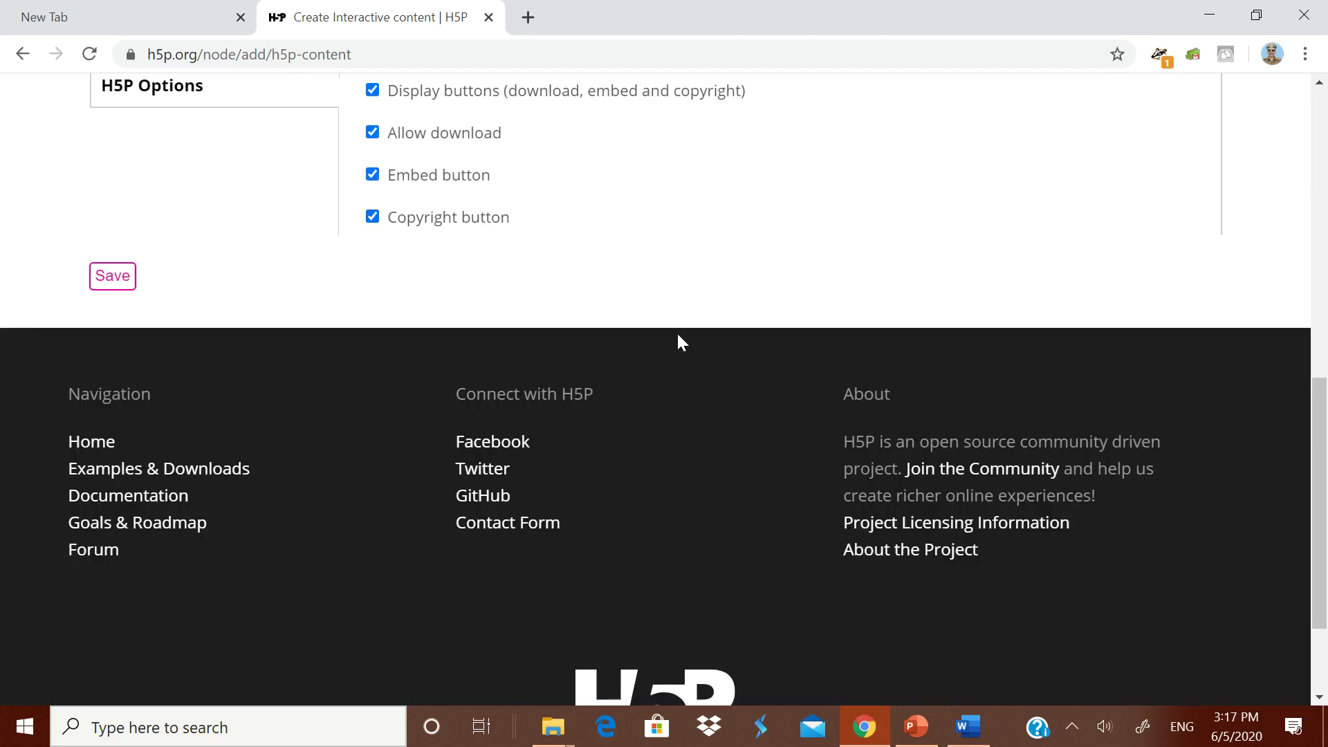
Title the course presentation "CENTROID OF A TRIANGLE"
{"action": "scroll", "coordinate": [678, 333], "scroll_direction": "up", "scroll_amount": 3}
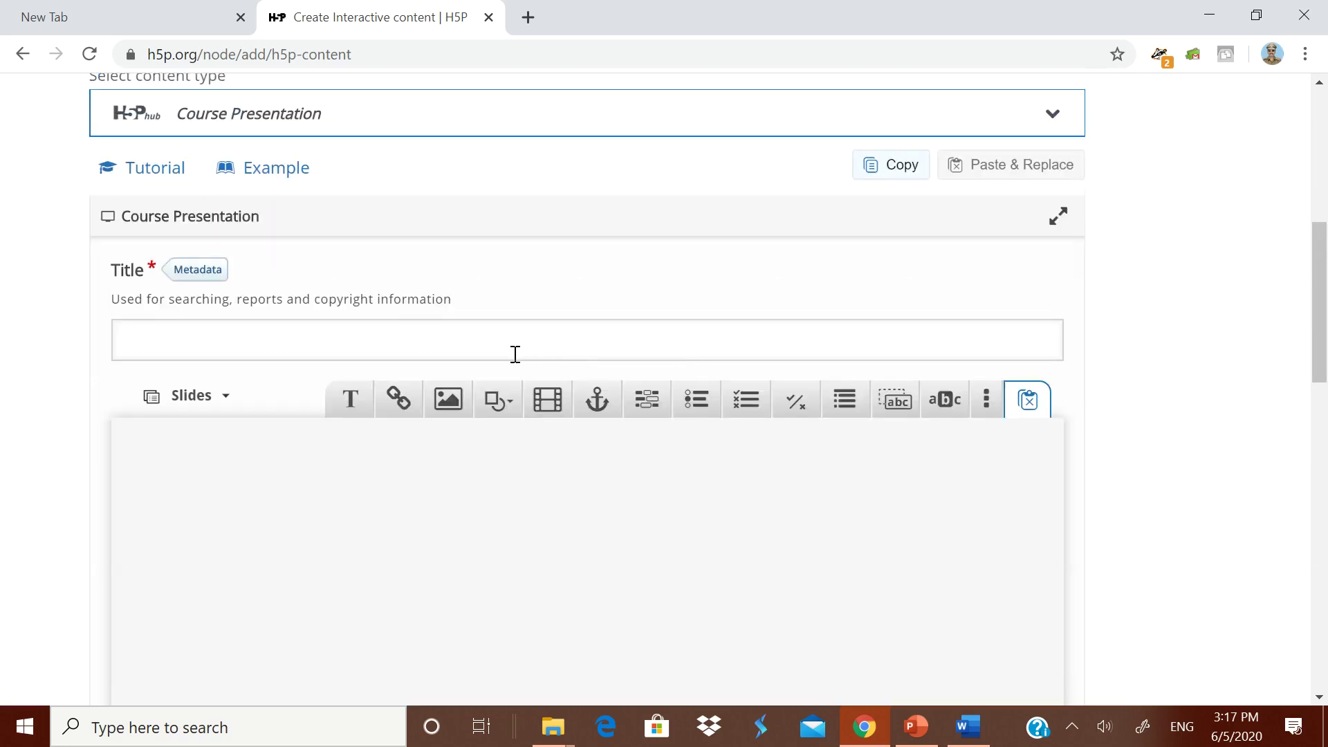
{"action": "left_click", "coordinate": [489, 441]}
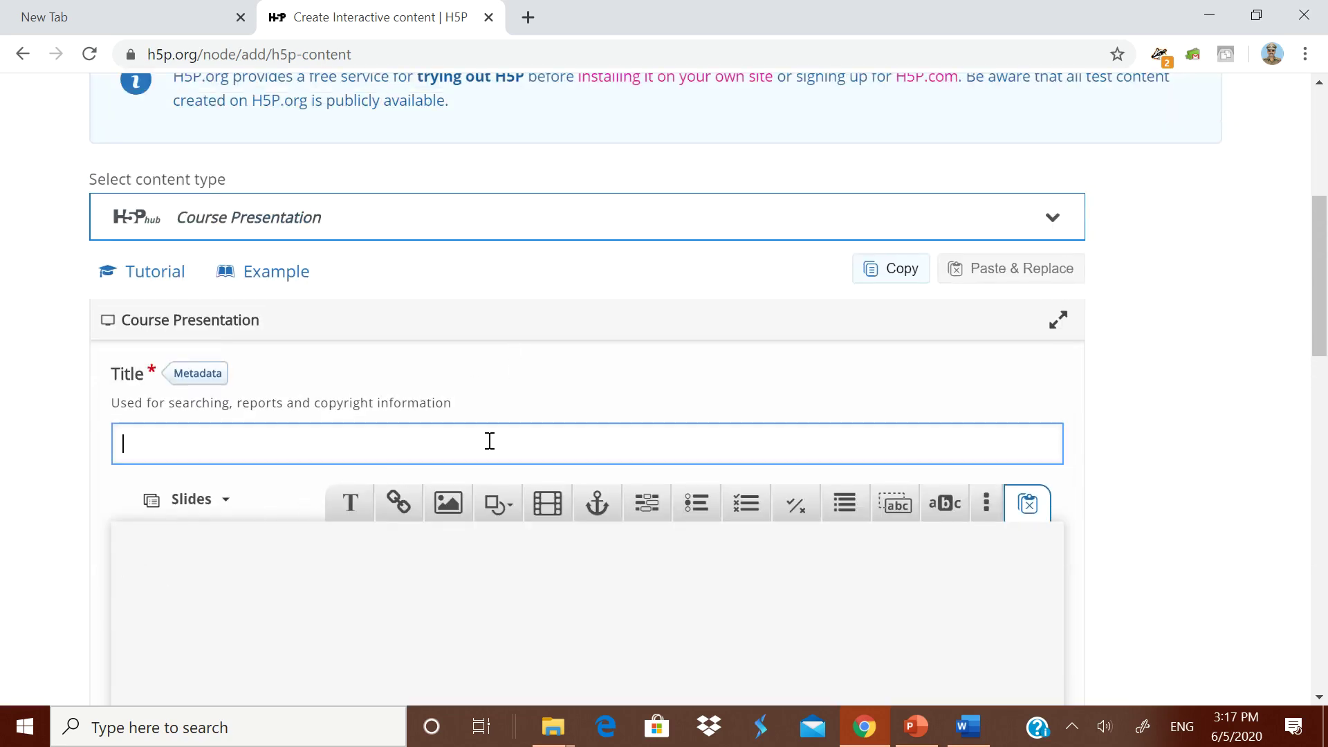
{"action": "type", "text": "CENTROID OF A TRIANGL"}
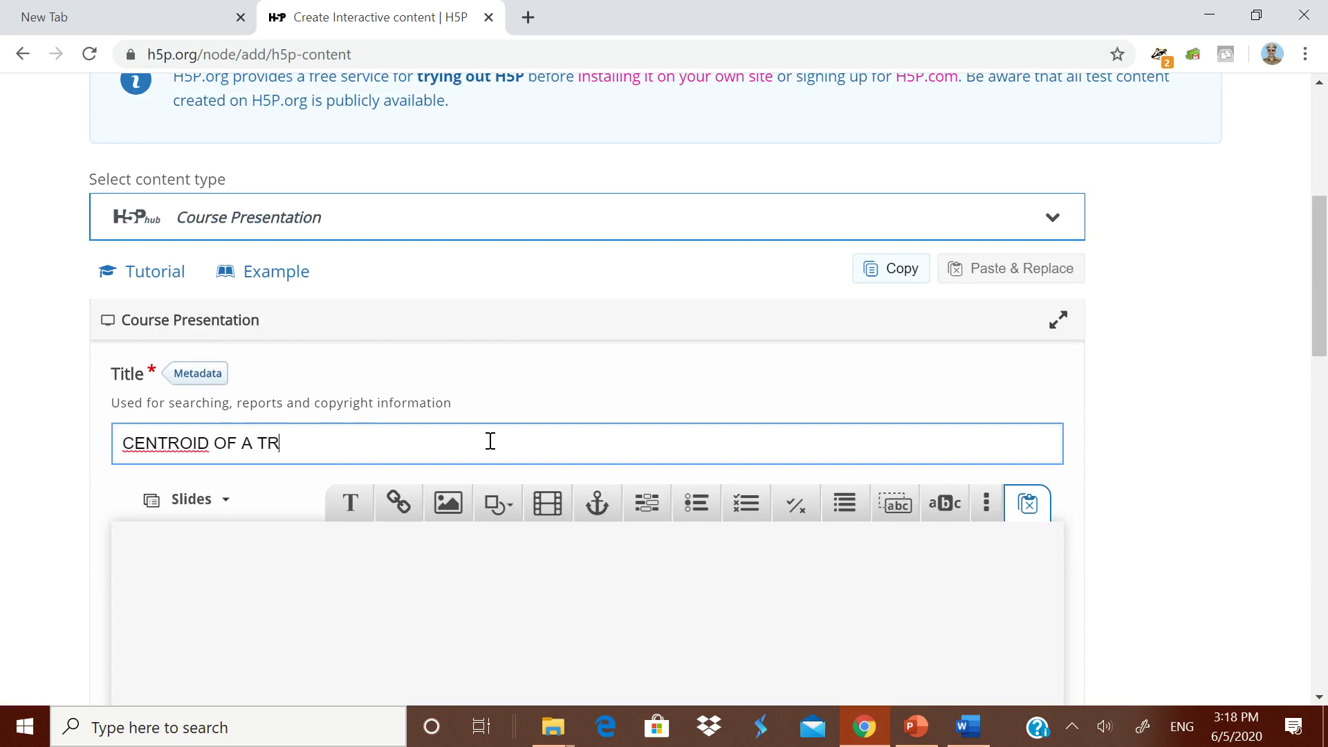
{"action": "scroll", "coordinate": [487, 468], "scroll_direction": "down", "scroll_amount": 8}
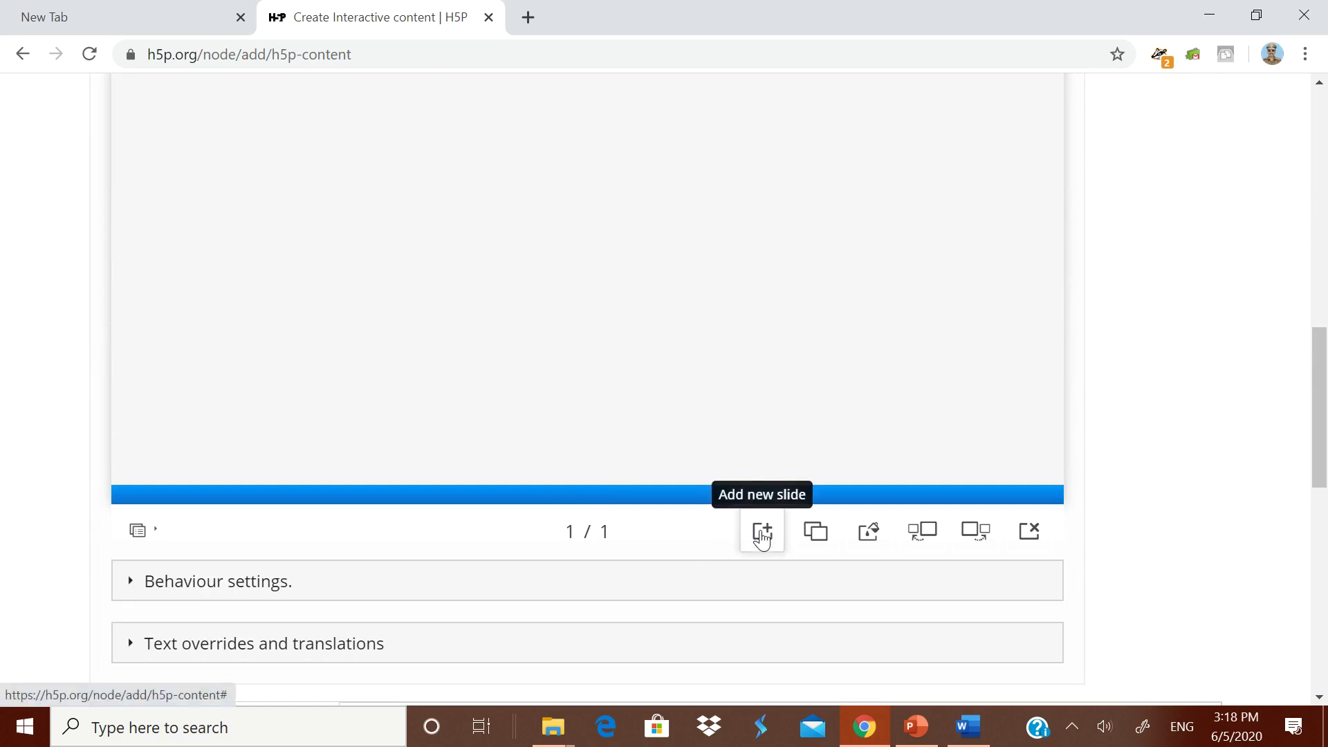
{"action": "scroll", "coordinate": [757, 534], "scroll_direction": "up", "scroll_amount": 5}
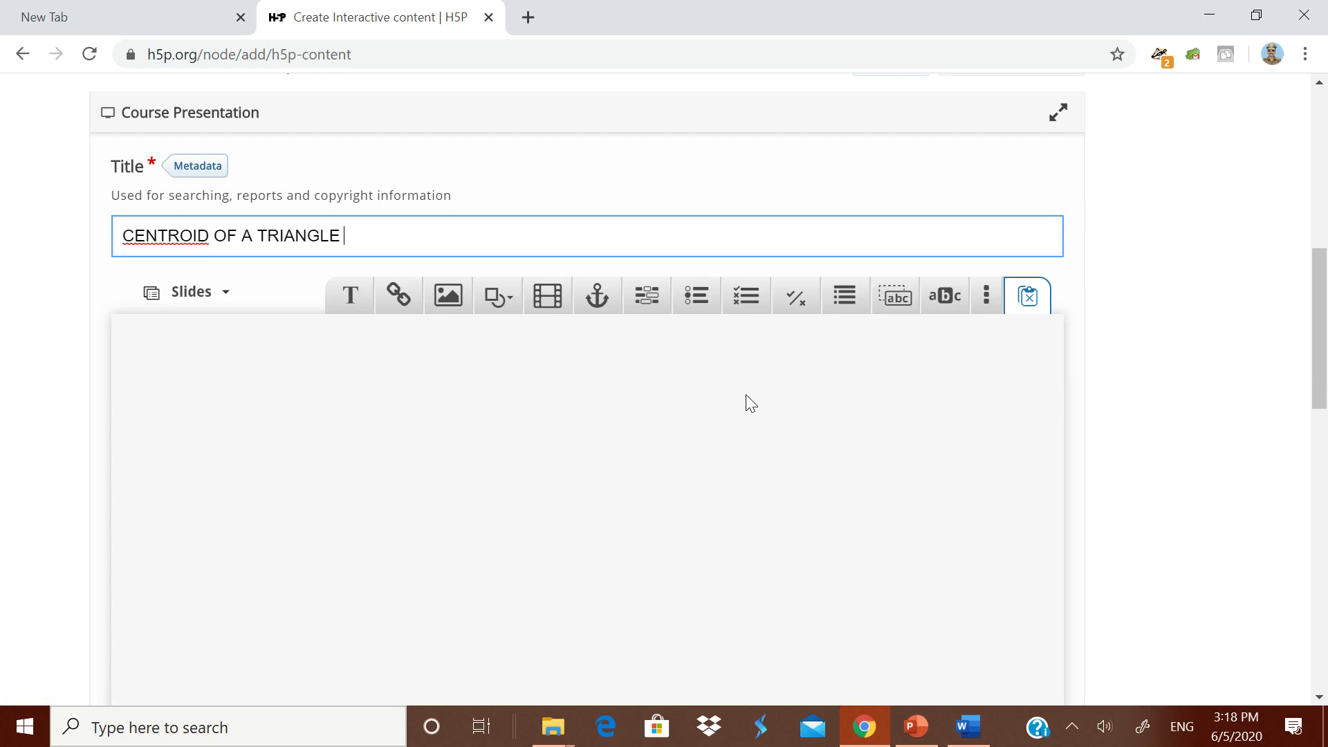
Switch to the Word document and copy the six bulleted statements about the medians and centroid of a triangle
{"action": "left_click", "coordinate": [972, 725]}
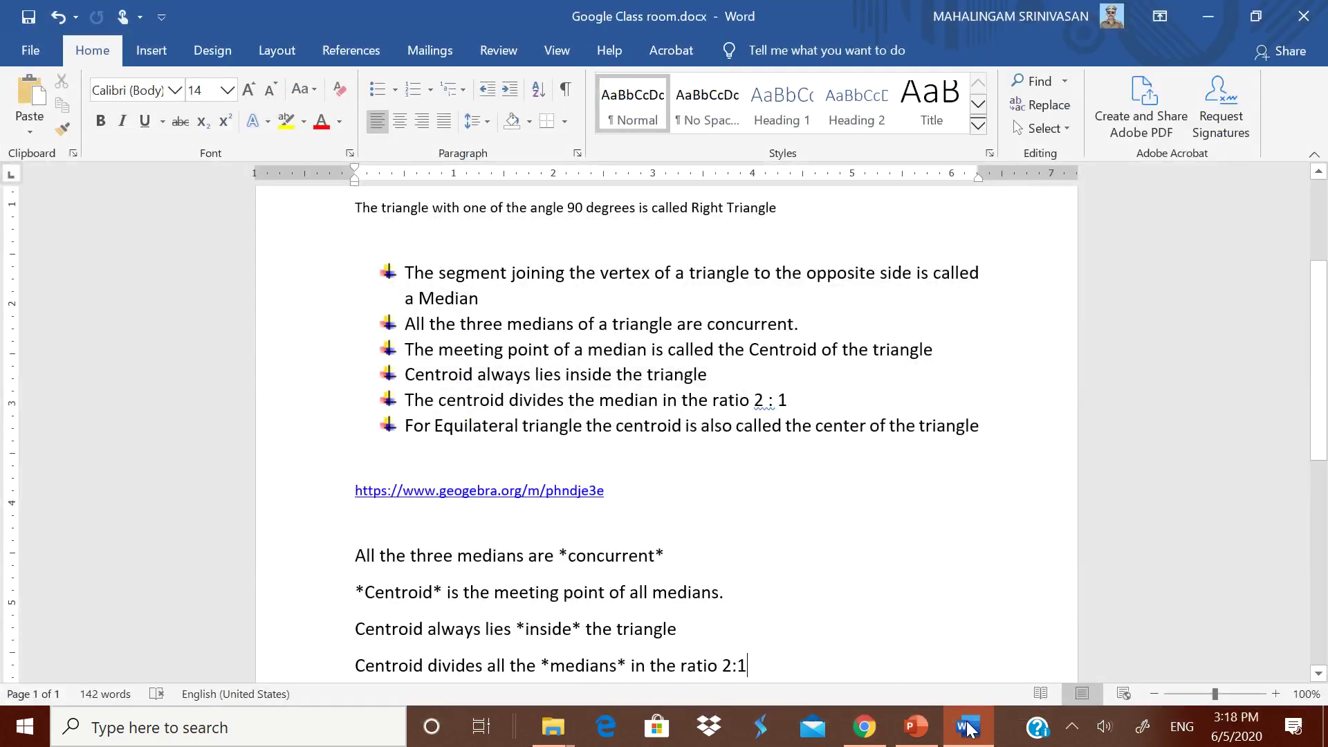
{"action": "left_click_drag", "start_coordinate": [406, 273], "coordinate": [985, 426]}
{"action": "key", "text": "ctrl+c"}
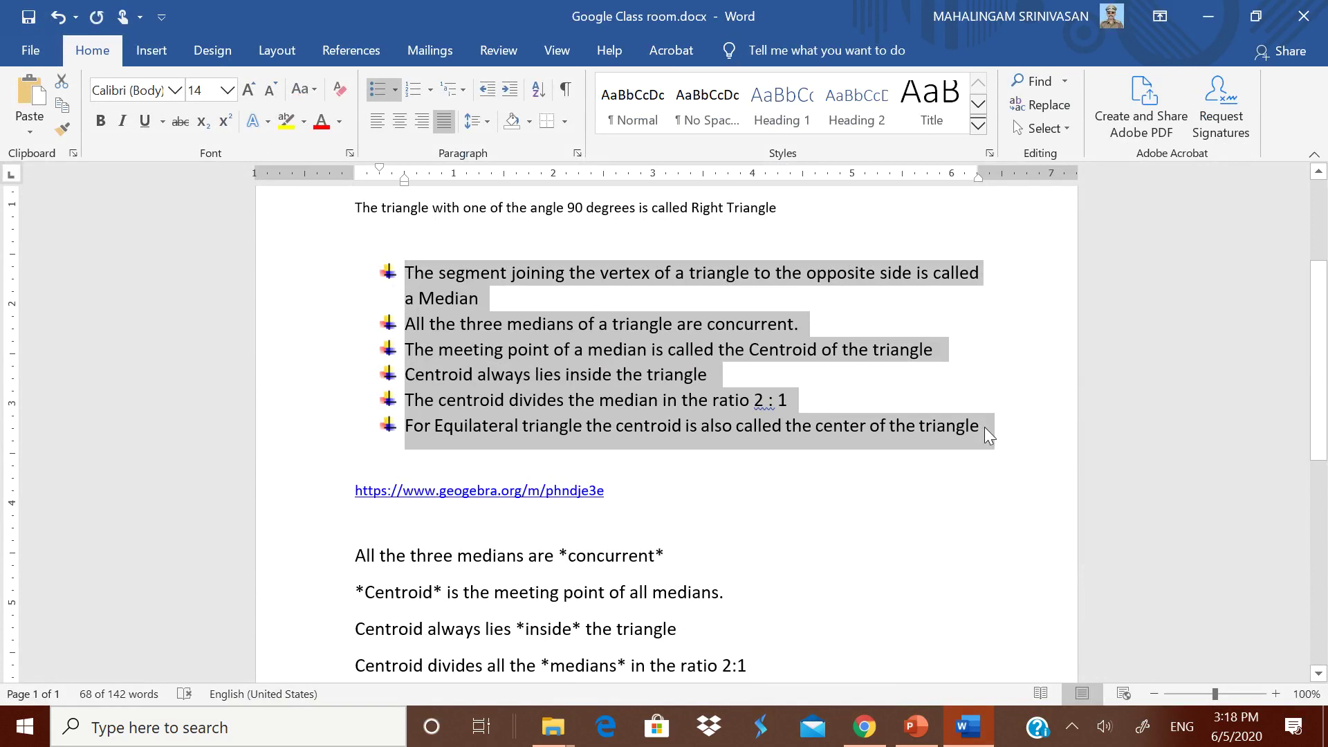
Return to the H5P editor in Chrome and add a text element to the first slide containing the copied centroid statements
{"action": "left_click", "coordinate": [865, 727]}
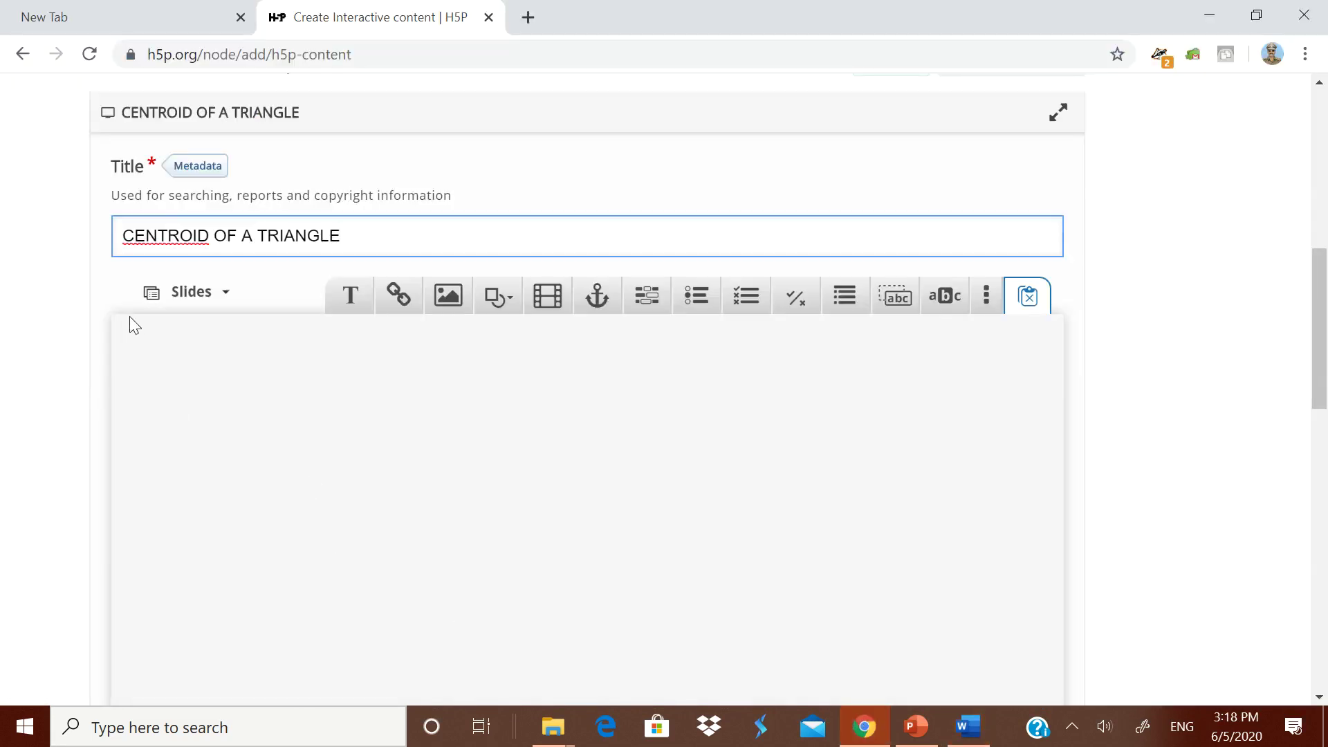
{"action": "left_click", "coordinate": [350, 296]}
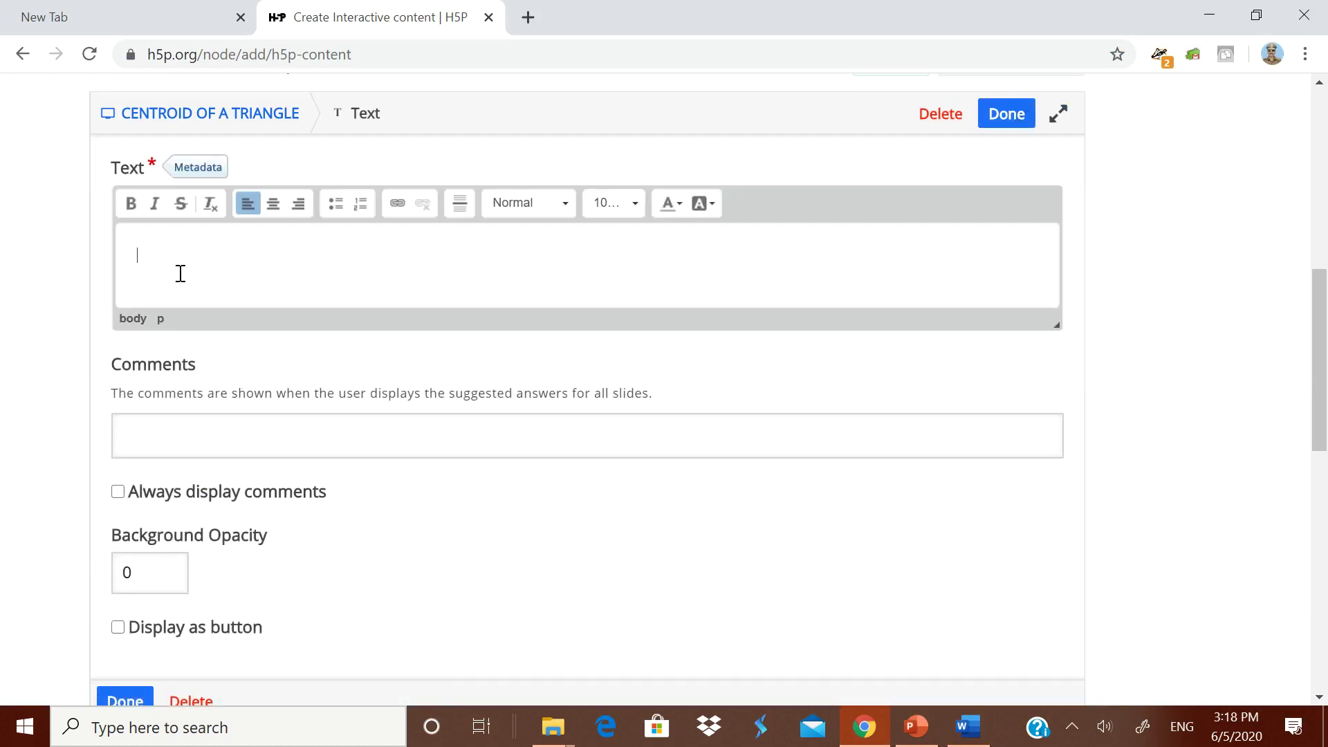
{"action": "key", "text": "ctrl+v"}
{"action": "scroll", "coordinate": [220, 336], "scroll_direction": "down", "scroll_amount": 3}
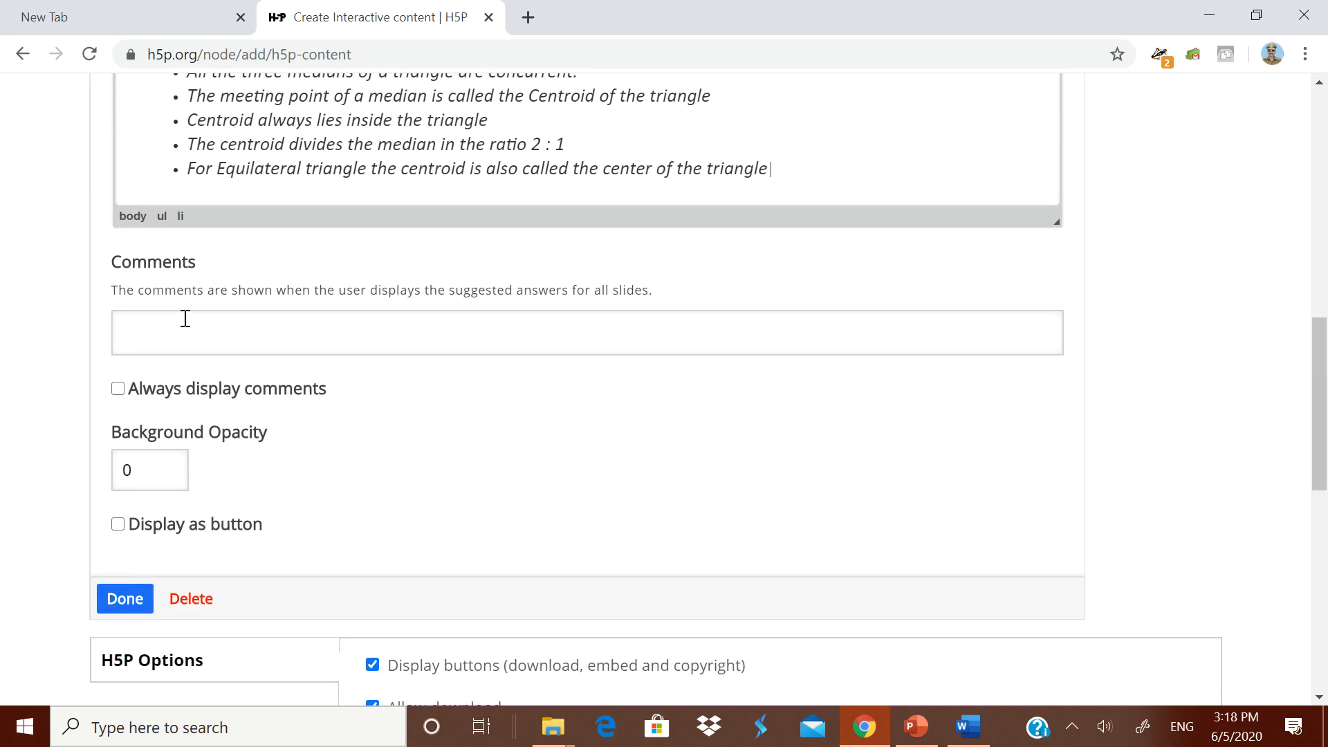
{"action": "scroll", "coordinate": [185, 319], "scroll_direction": "down", "scroll_amount": 2}
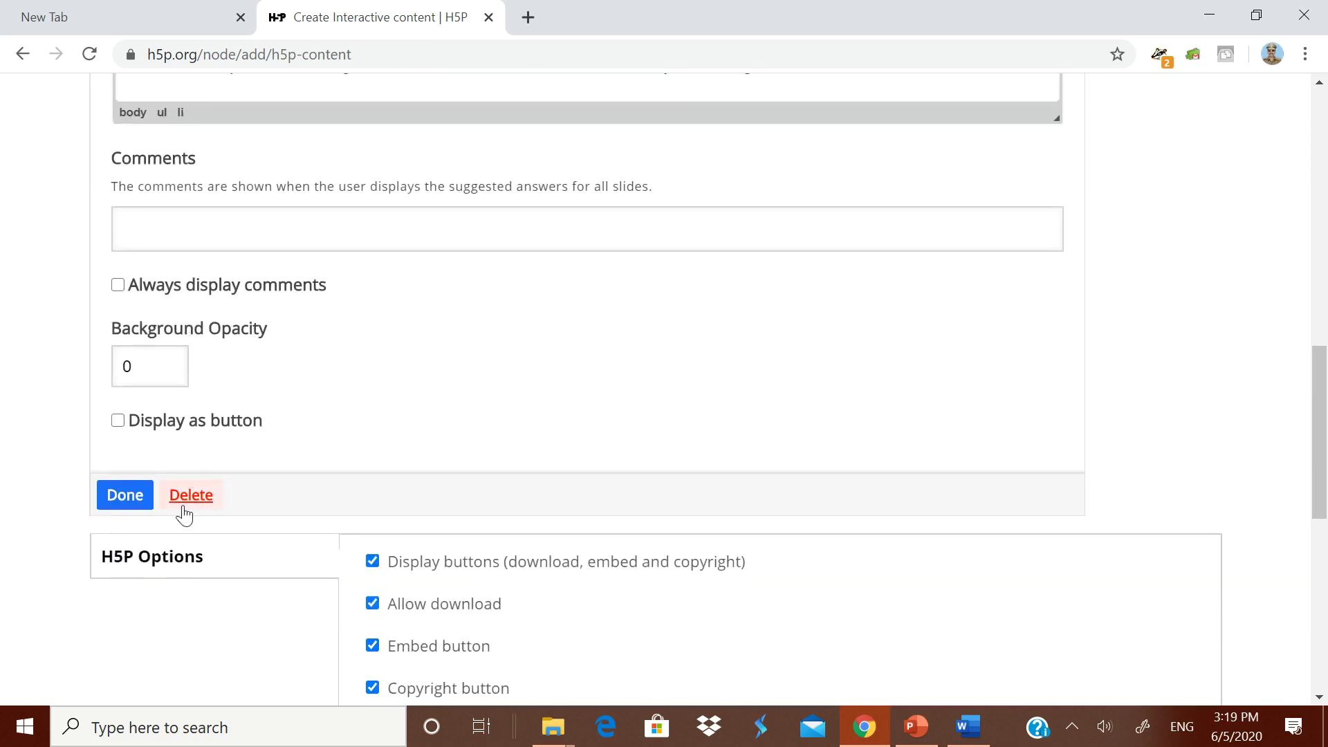
{"action": "left_click", "coordinate": [123, 499]}
Enlarge the text box on the first slide until all six statements fit, and reposition it slightly higher on the slide
{"action": "scroll", "coordinate": [524, 467], "scroll_direction": "down", "scroll_amount": 5}
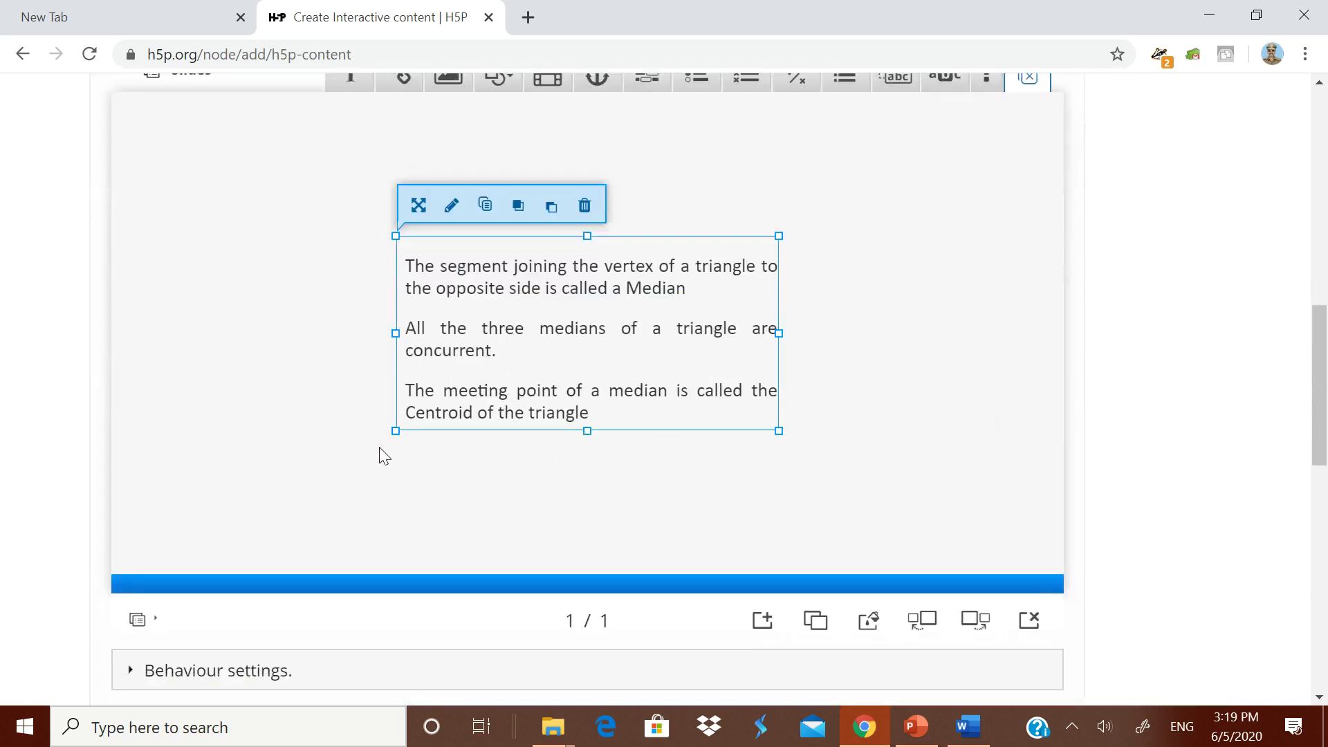
{"action": "left_click_drag", "start_coordinate": [396, 334], "coordinate": [141, 333]}
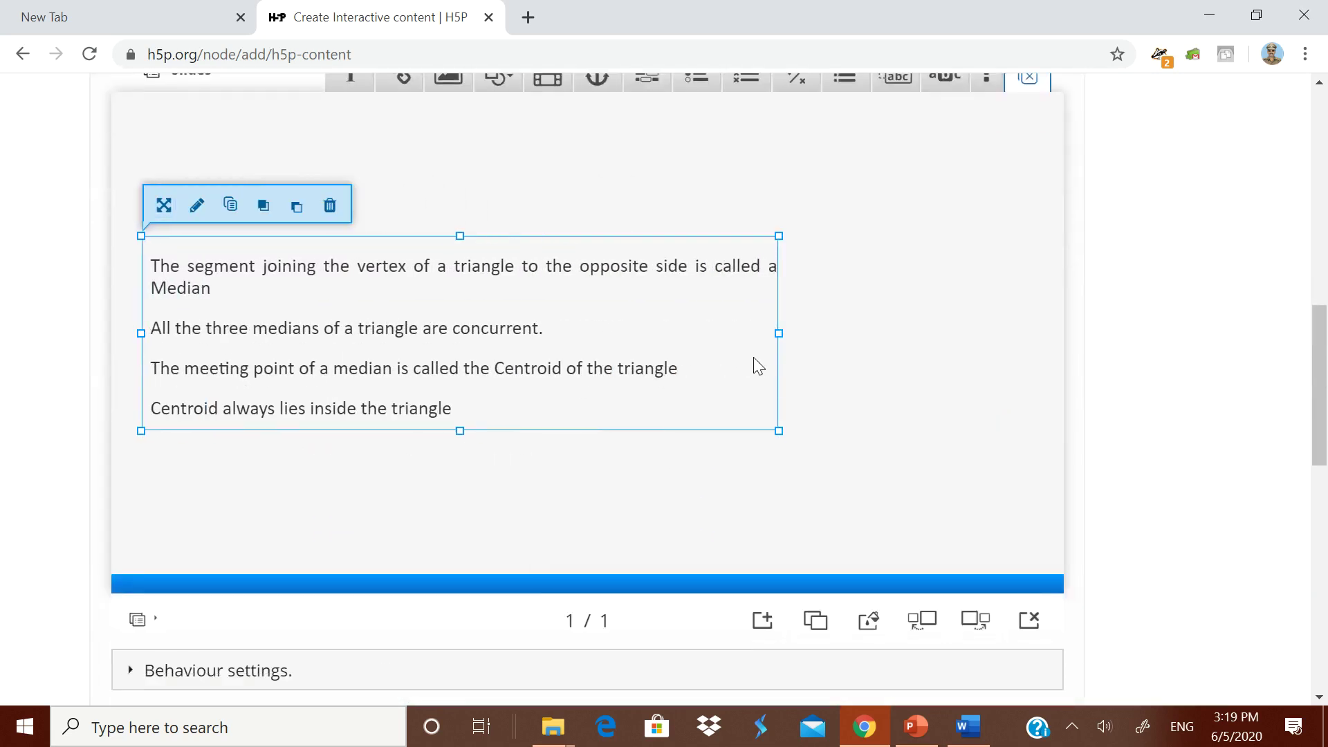
{"action": "left_click_drag", "start_coordinate": [789, 338], "coordinate": [977, 339]}
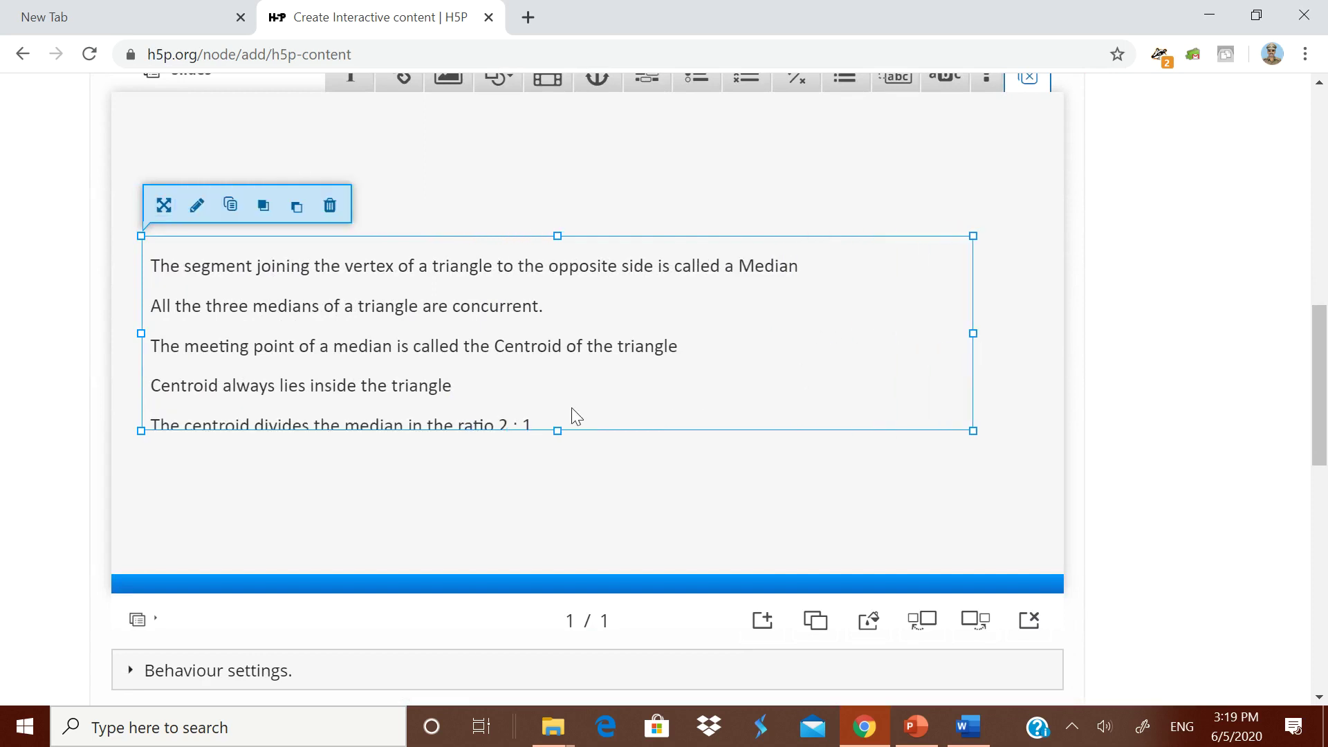
{"action": "left_click_drag", "start_coordinate": [554, 430], "coordinate": [558, 517]}
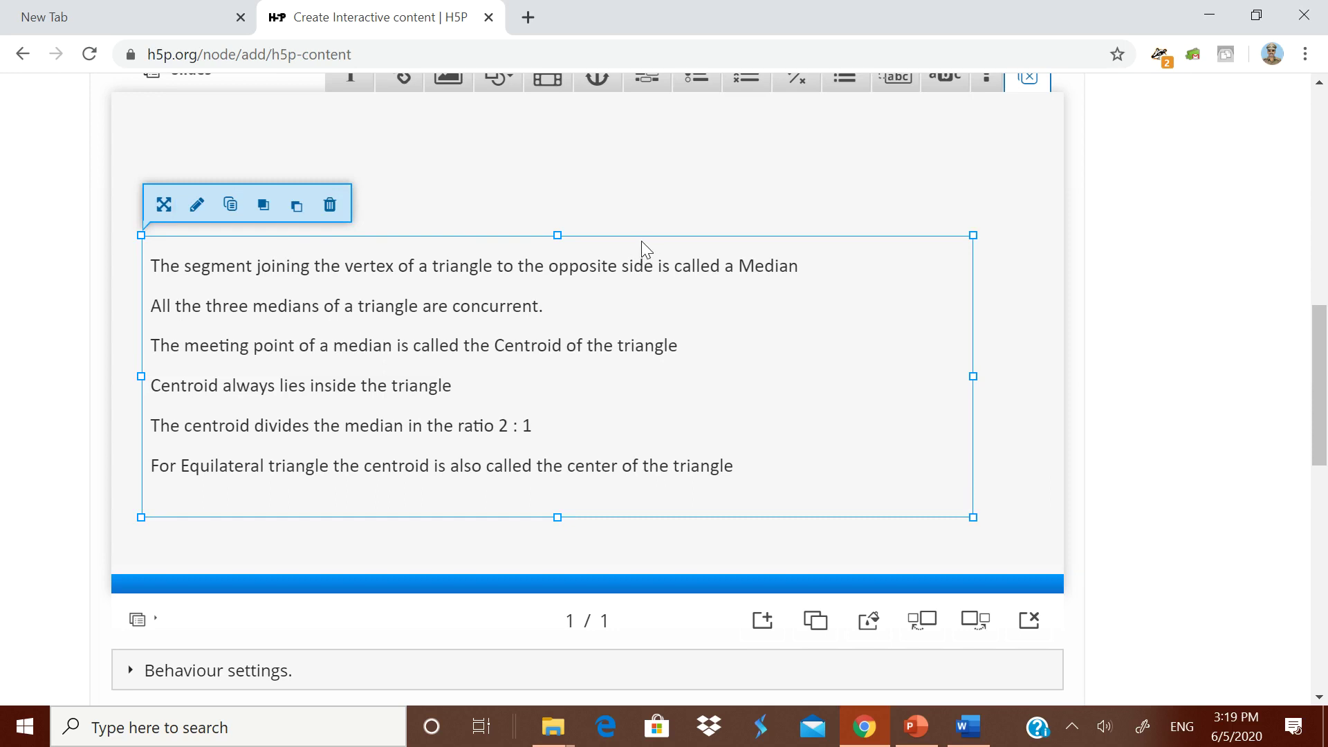
{"action": "left_click_drag", "start_coordinate": [638, 235], "coordinate": [673, 186]}
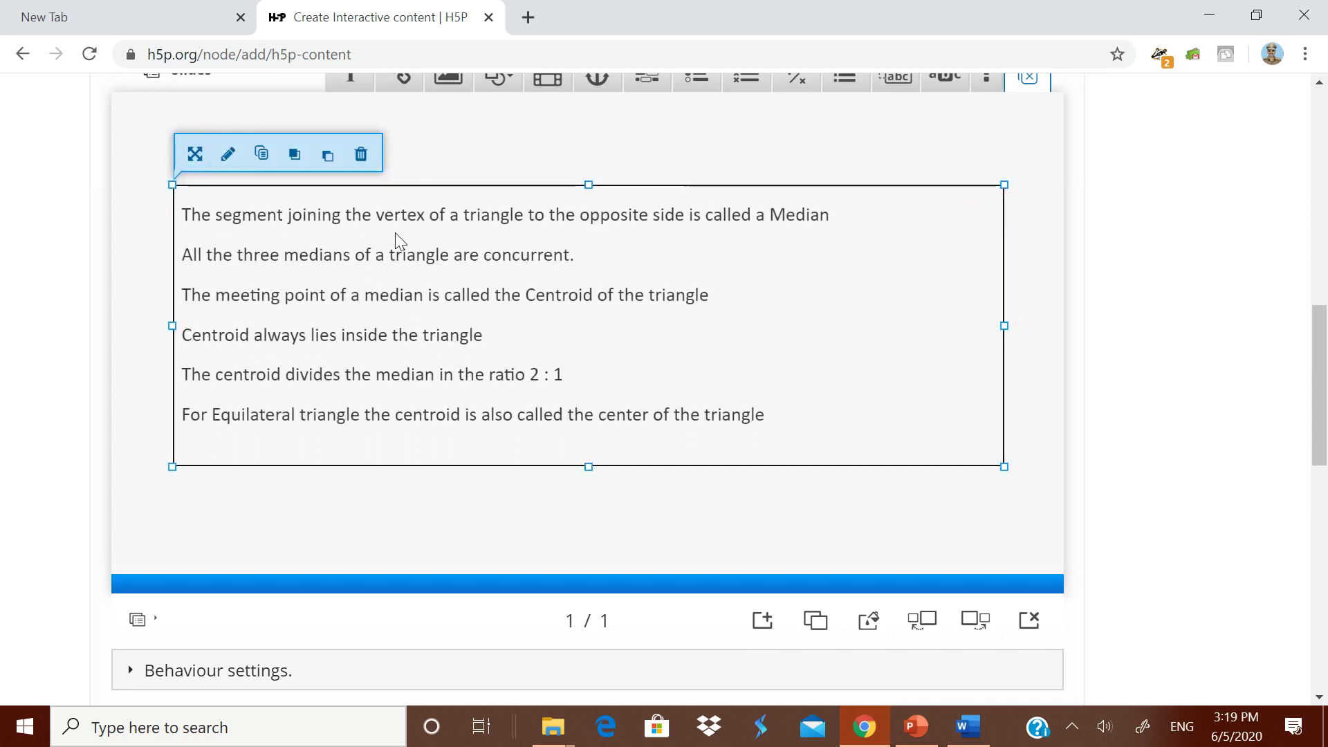
{"action": "left_click", "coordinate": [229, 153]}
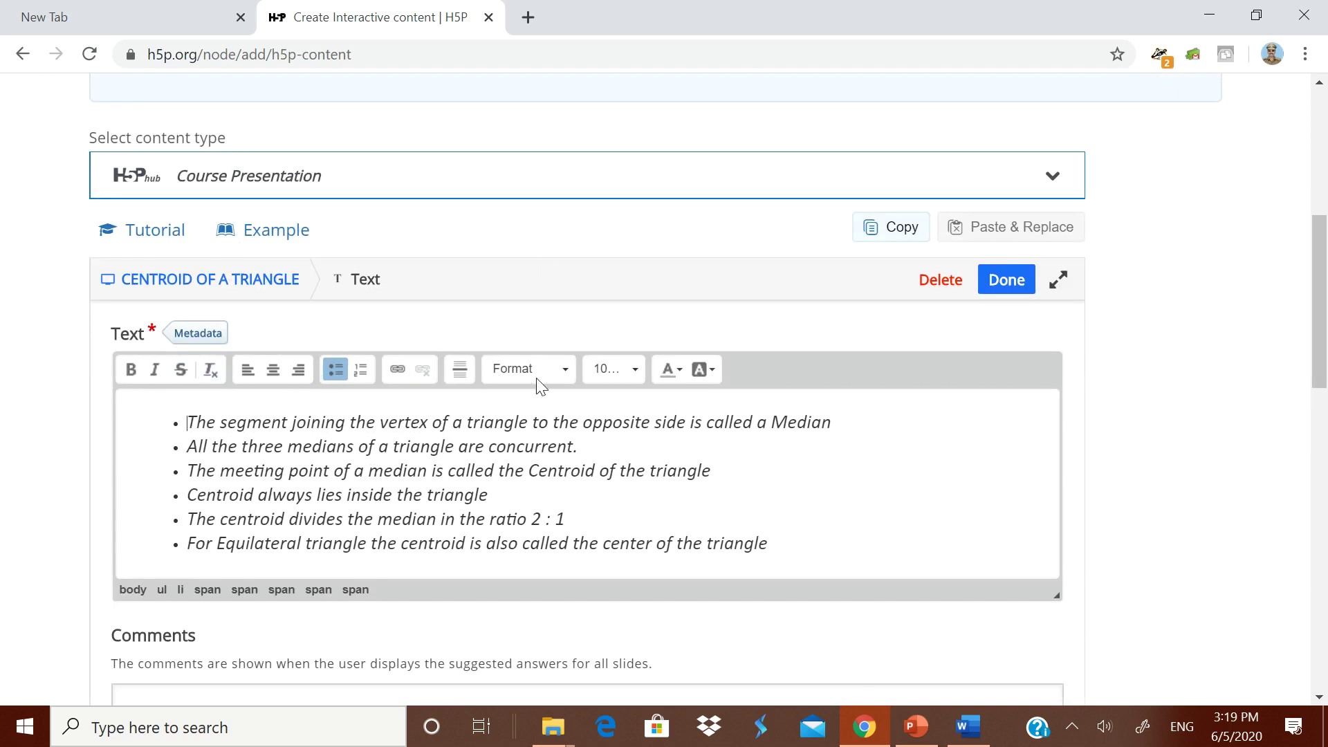
{"action": "scroll", "coordinate": [642, 427], "scroll_direction": "down", "scroll_amount": 6}
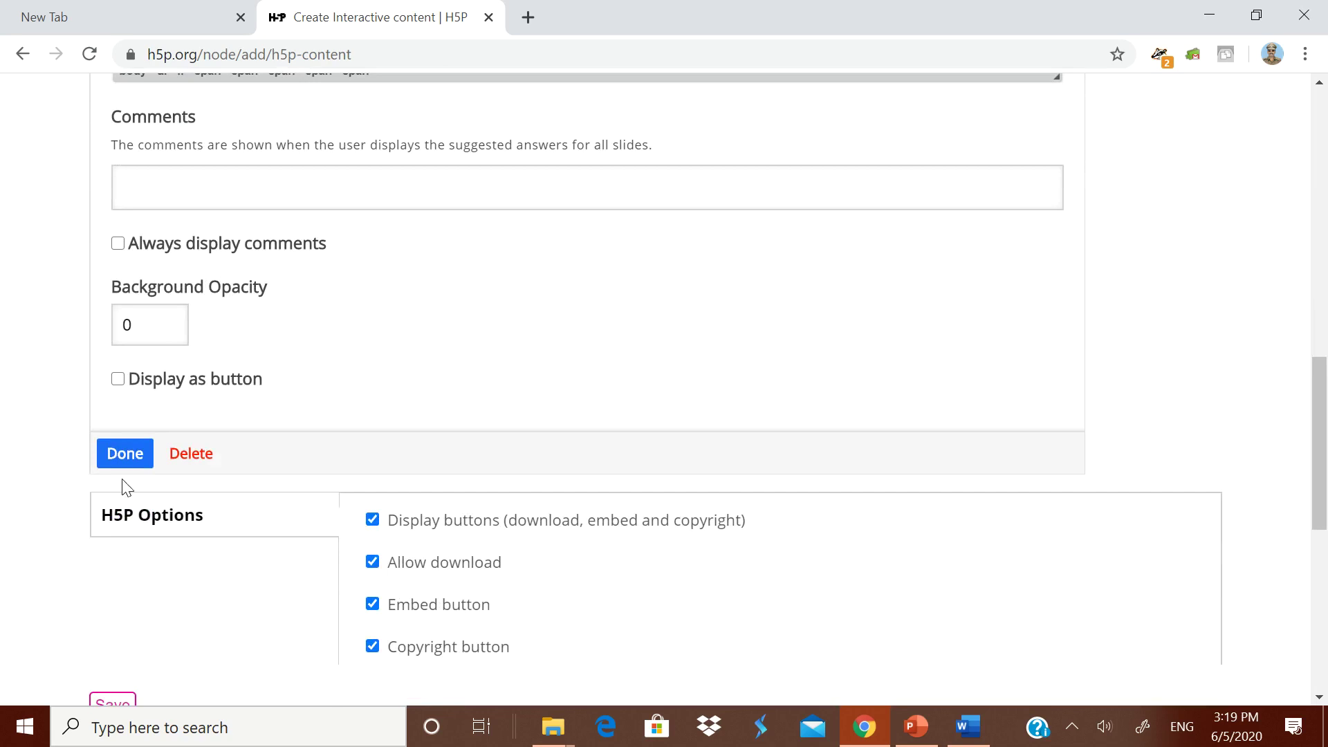
{"action": "left_click", "coordinate": [125, 454]}
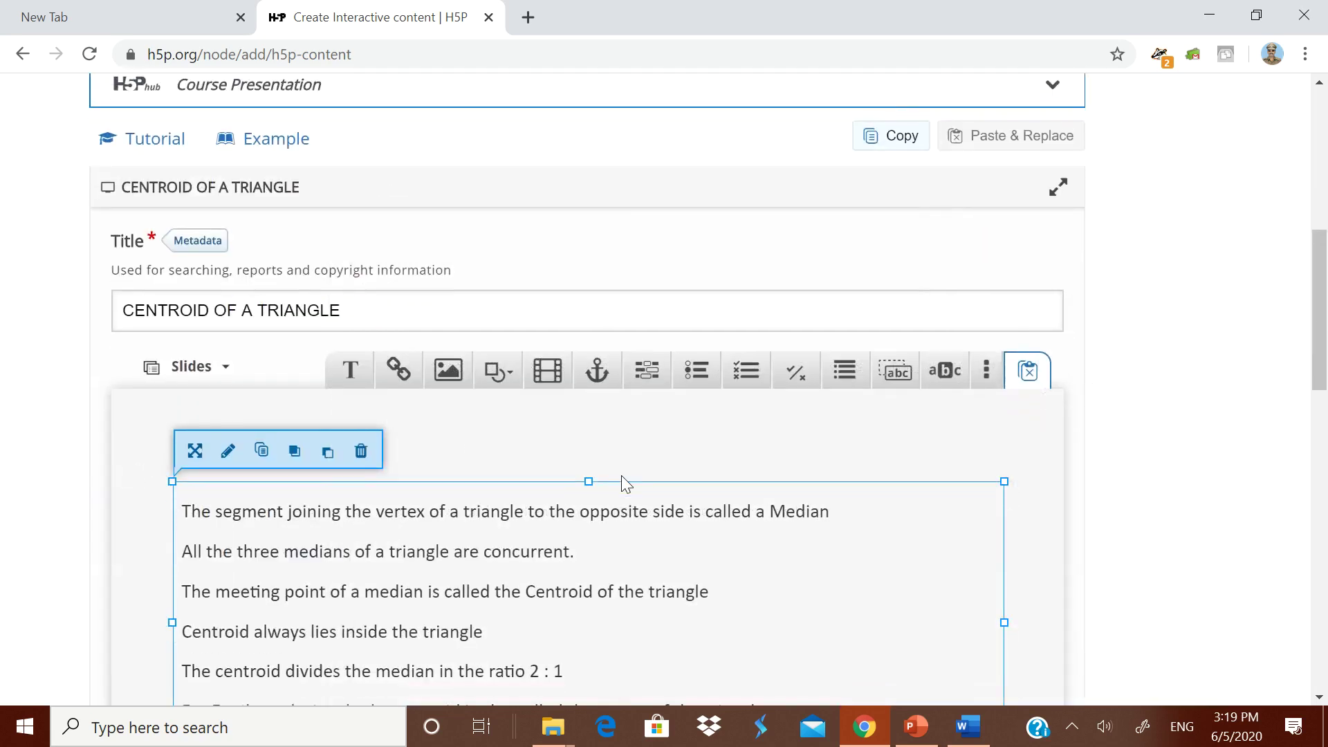
Add a second slide with a text element reading "CLICK THE LINK BELOW TO SEE THE GEOGEBRA WORKSHEET ON CENTROID"
{"action": "scroll", "coordinate": [619, 476], "scroll_direction": "down", "scroll_amount": 2}
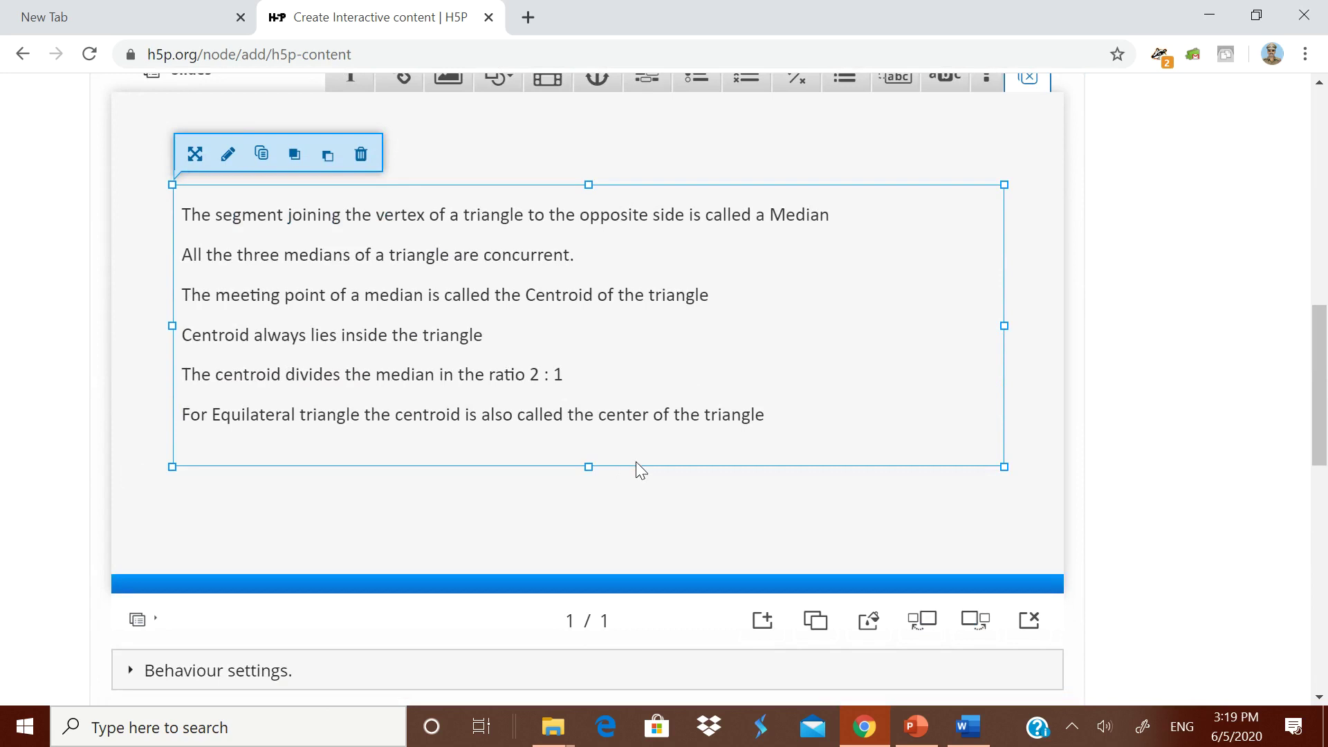
{"action": "left_click", "coordinate": [763, 623]}
{"action": "scroll", "coordinate": [455, 404], "scroll_direction": "up", "scroll_amount": 3}
{"action": "left_click", "coordinate": [357, 294]}
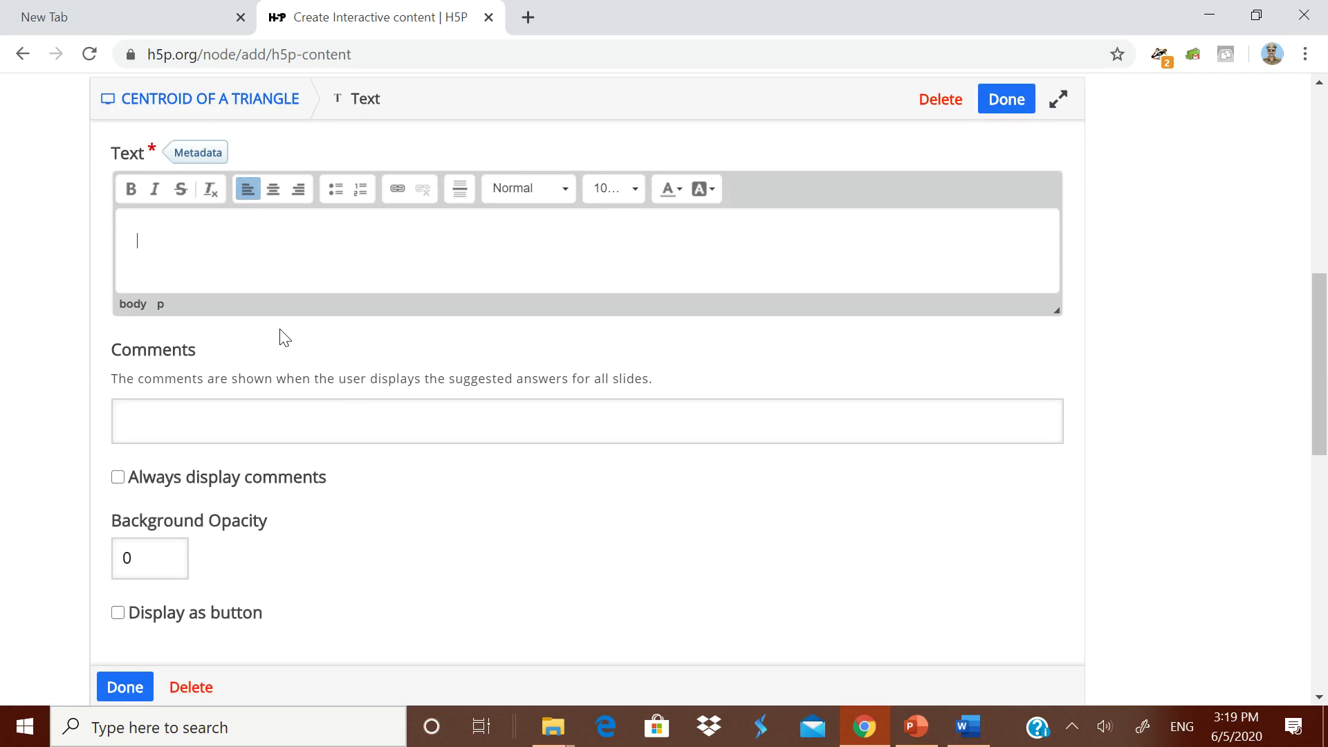
{"action": "type", "text": "CVL"}
{"action": "type", "text": "LC"}
{"action": "type", "text": "ICK THE "}
{"action": "type", "text": "LINK BEWL"}
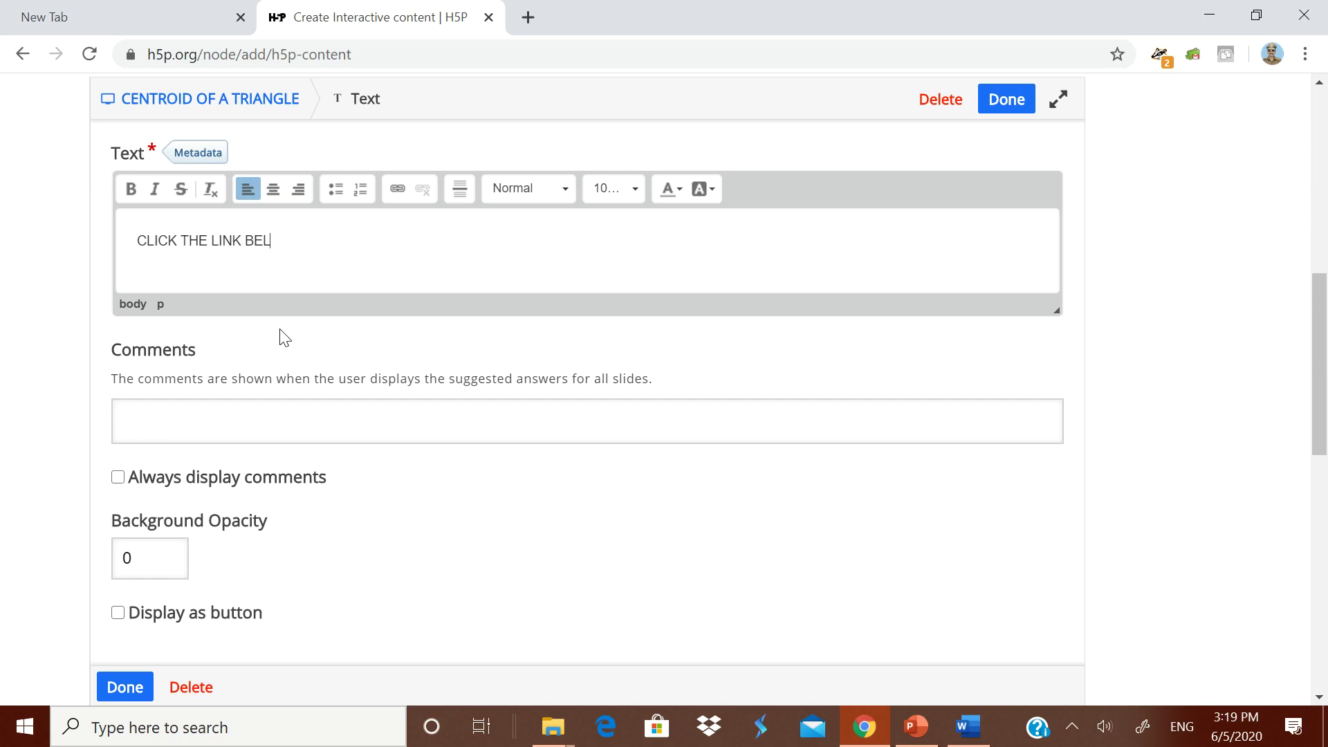
{"action": "type", "text": "TO SEE THE GEOGEBRAWORK"}
{"action": "key", "text": "BackSpace"}
{"action": "key", "text": "BackSpace"}
{"action": "key", "text": "BackSpace"}
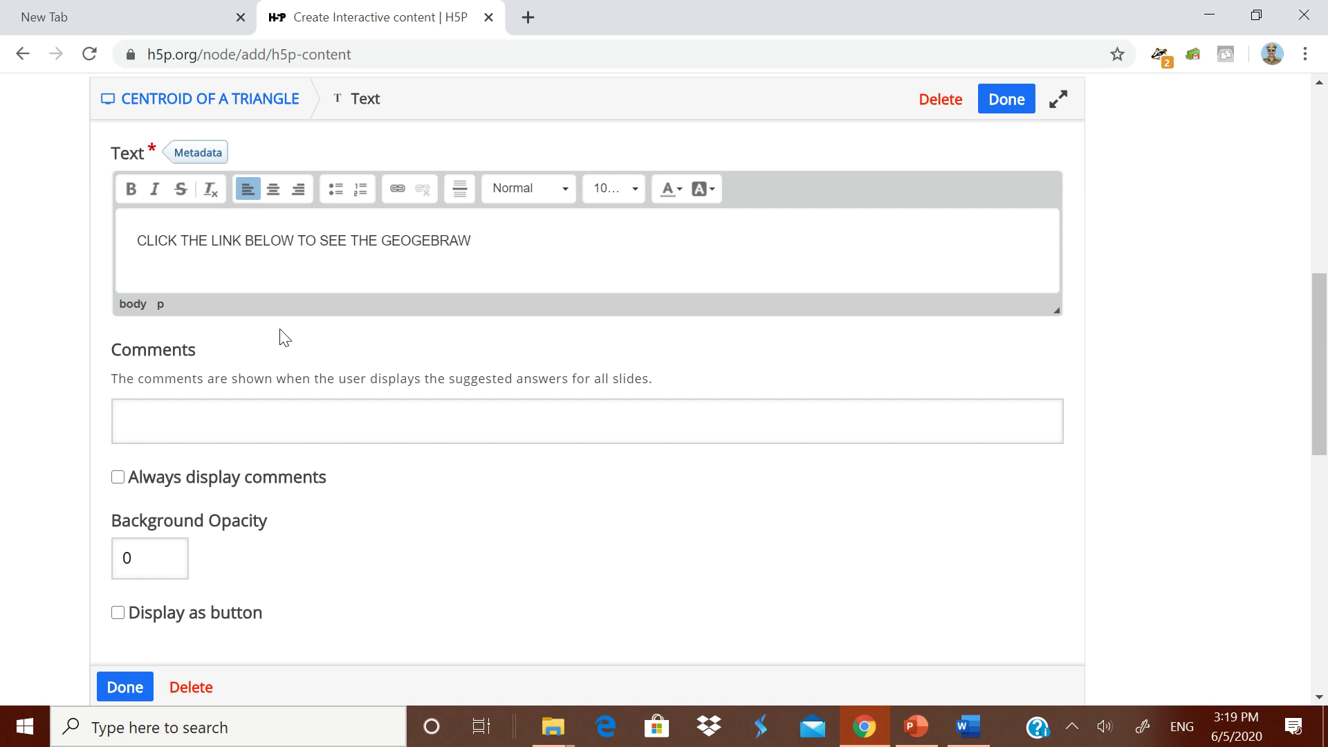
{"action": "type", "text": "WORKSHEET ON CENTROID"}
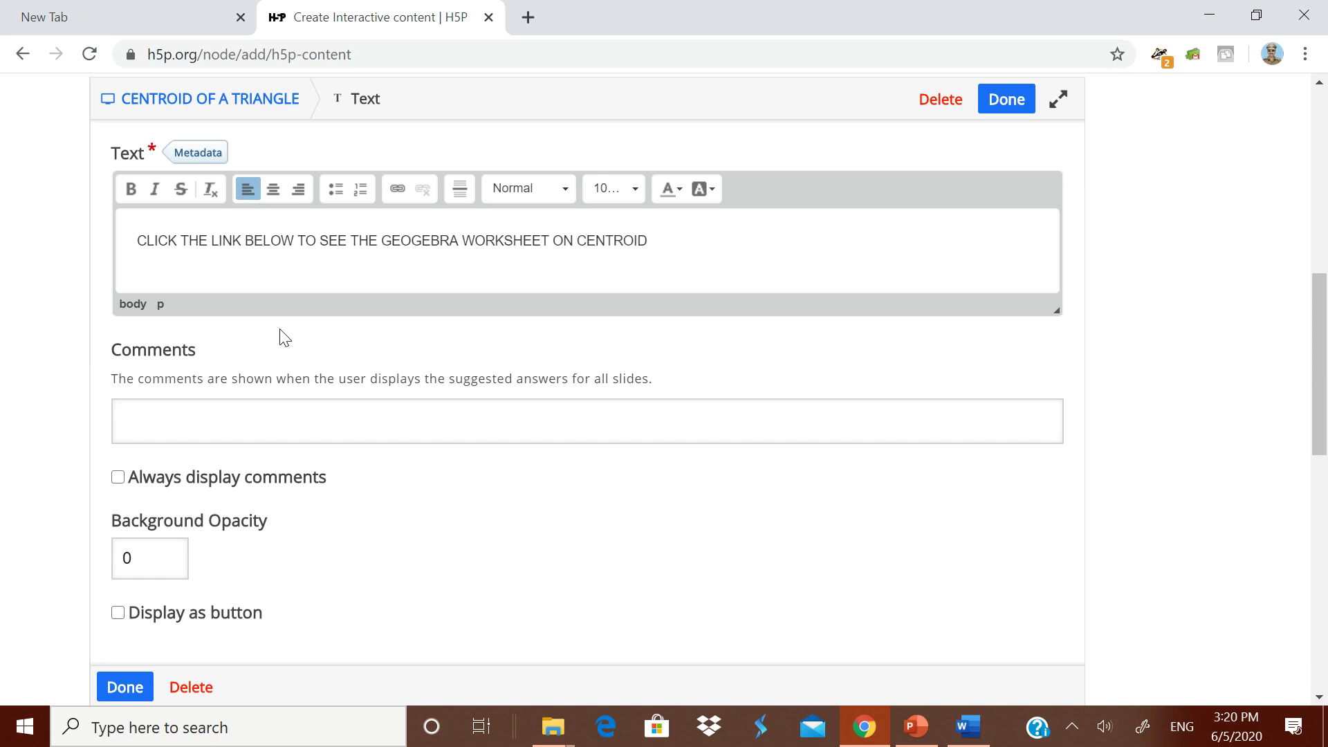
{"action": "scroll", "coordinate": [284, 338], "scroll_direction": "down", "scroll_amount": 3}
{"action": "left_click", "coordinate": [122, 477]}
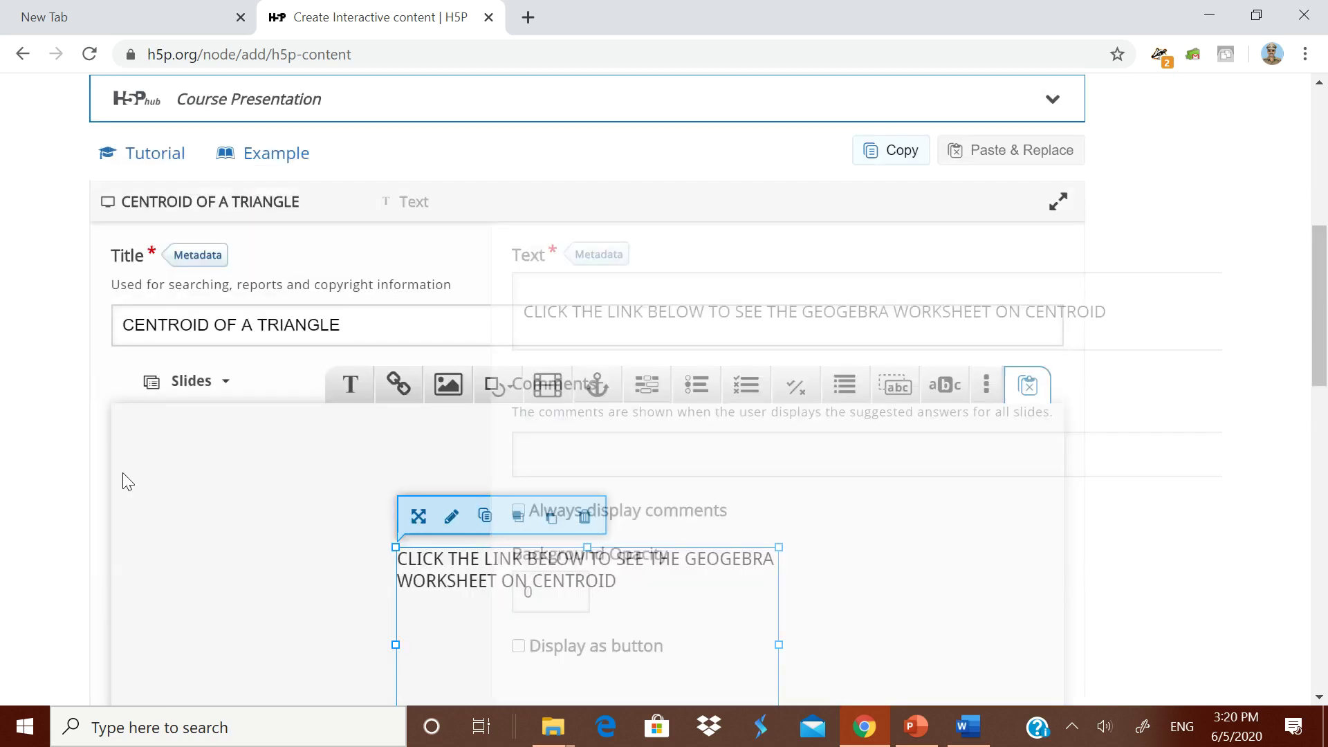
Widen the second slide's text box, shrink it to one line's height, and place it near the top of the slide
{"action": "scroll", "coordinate": [562, 576], "scroll_direction": "down", "scroll_amount": 3}
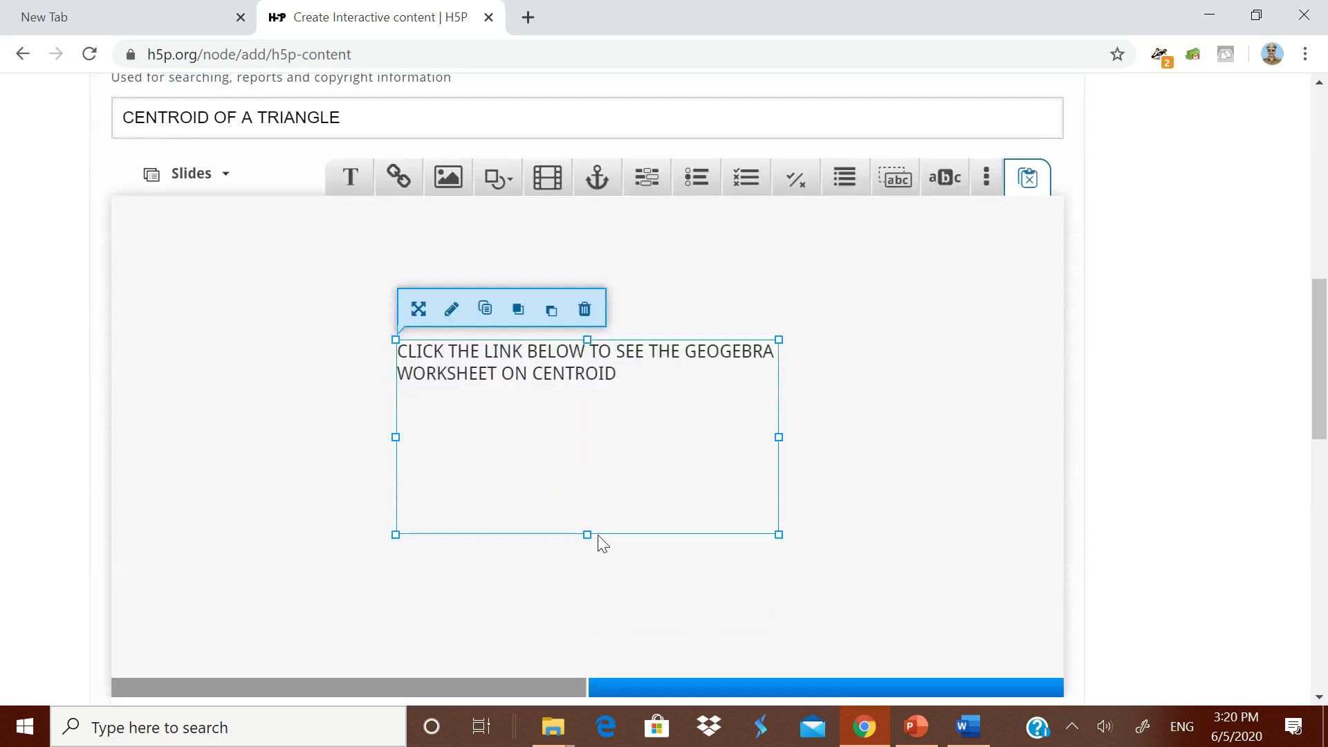
{"action": "left_click_drag", "start_coordinate": [396, 435], "coordinate": [141, 436]}
{"action": "left_click_drag", "start_coordinate": [779, 437], "coordinate": [952, 437]}
{"action": "left_click_drag", "start_coordinate": [548, 536], "coordinate": [565, 276]}
{"action": "left_click", "coordinate": [523, 348]}
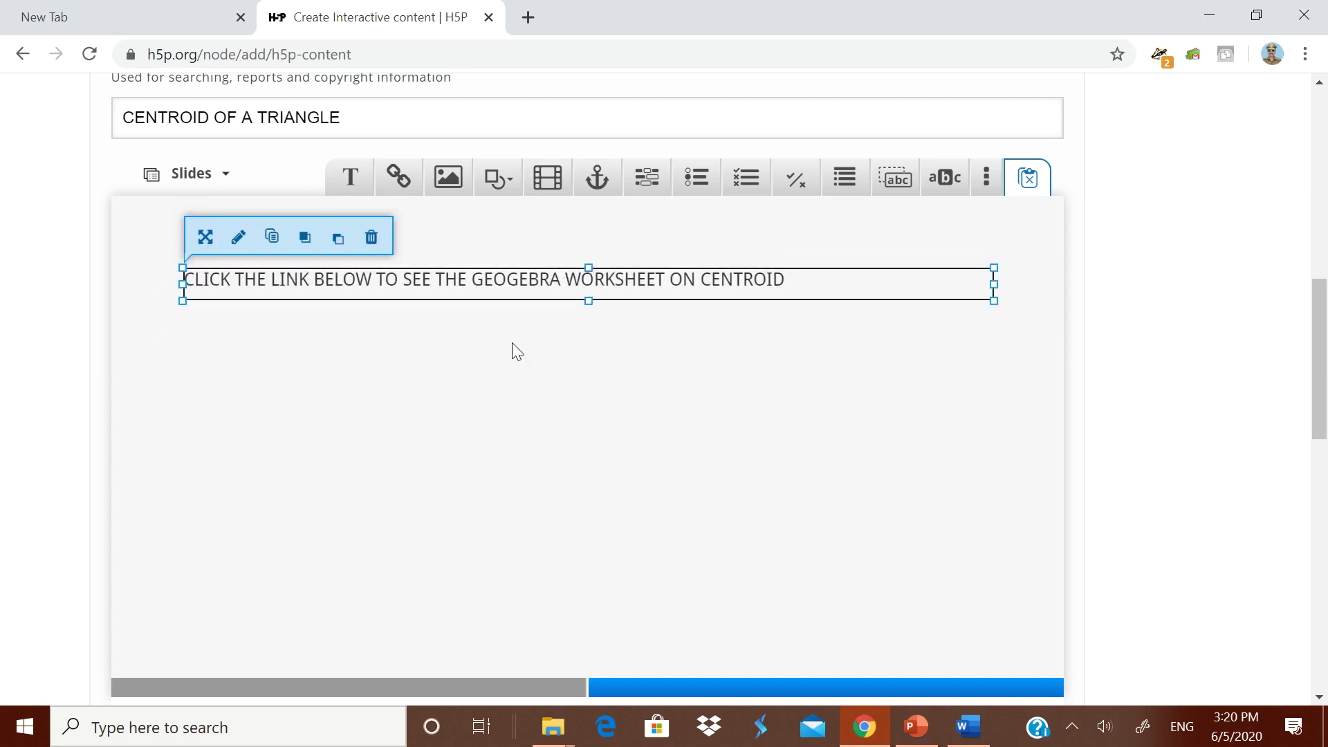
Insert a link element on the second slide and title it "Centroid of a triangle using Geogebra"
{"action": "left_click", "coordinate": [394, 184]}
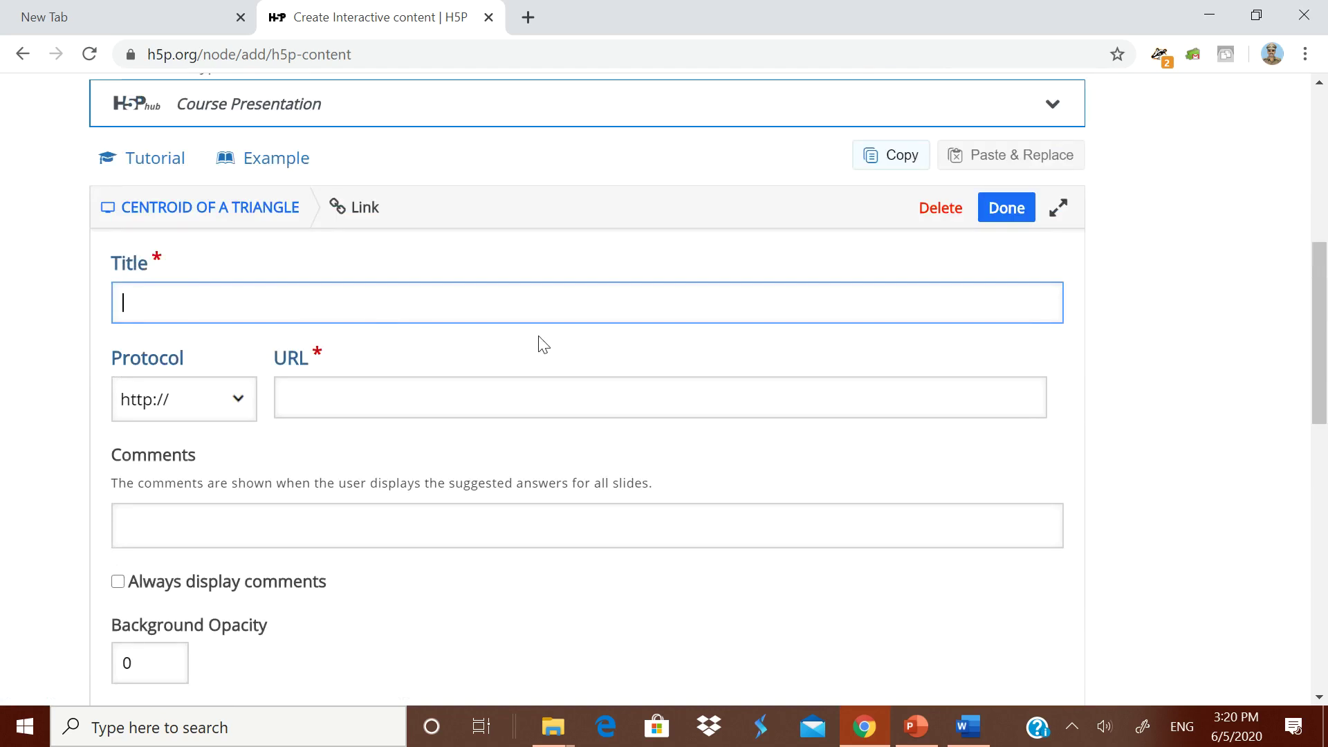
{"action": "type", "text": "Centtr"}
{"action": "key", "text": "BackSpace"}
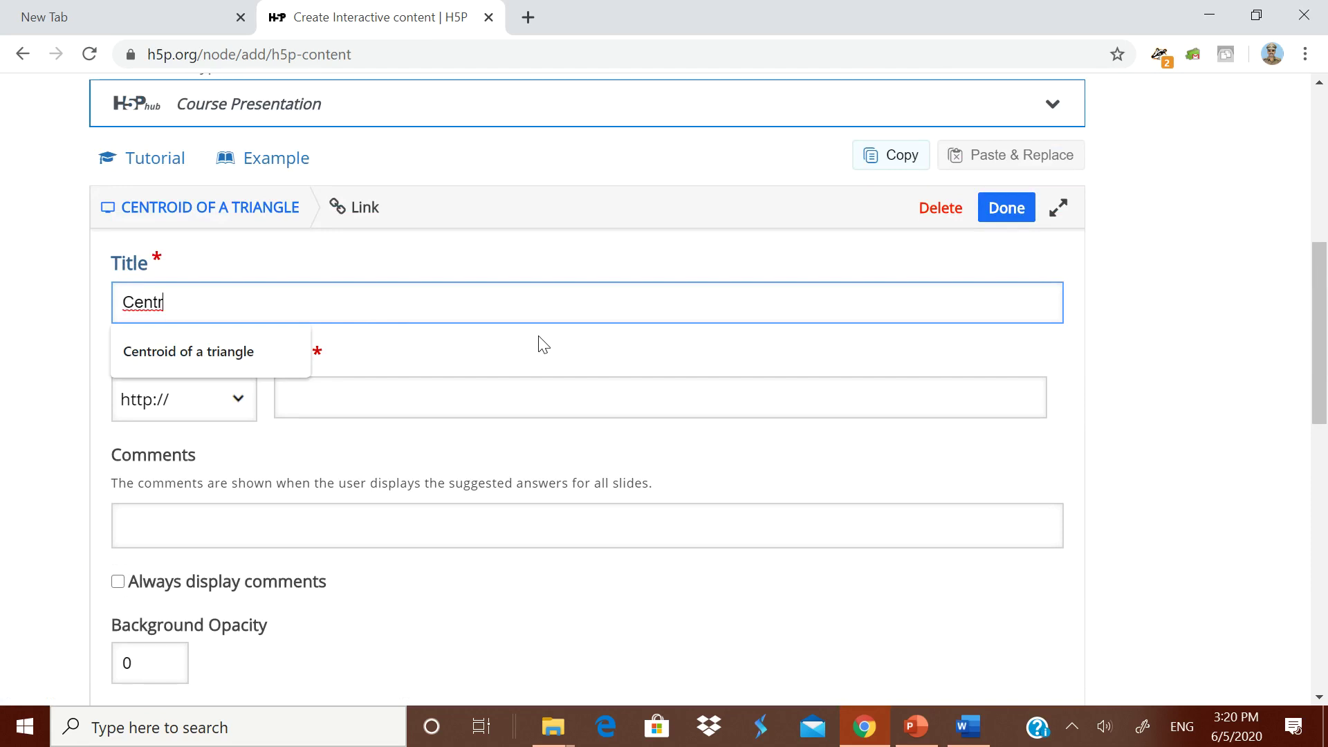
{"action": "left_click", "coordinate": [179, 352]}
{"action": "type", "text": "using Geo"}
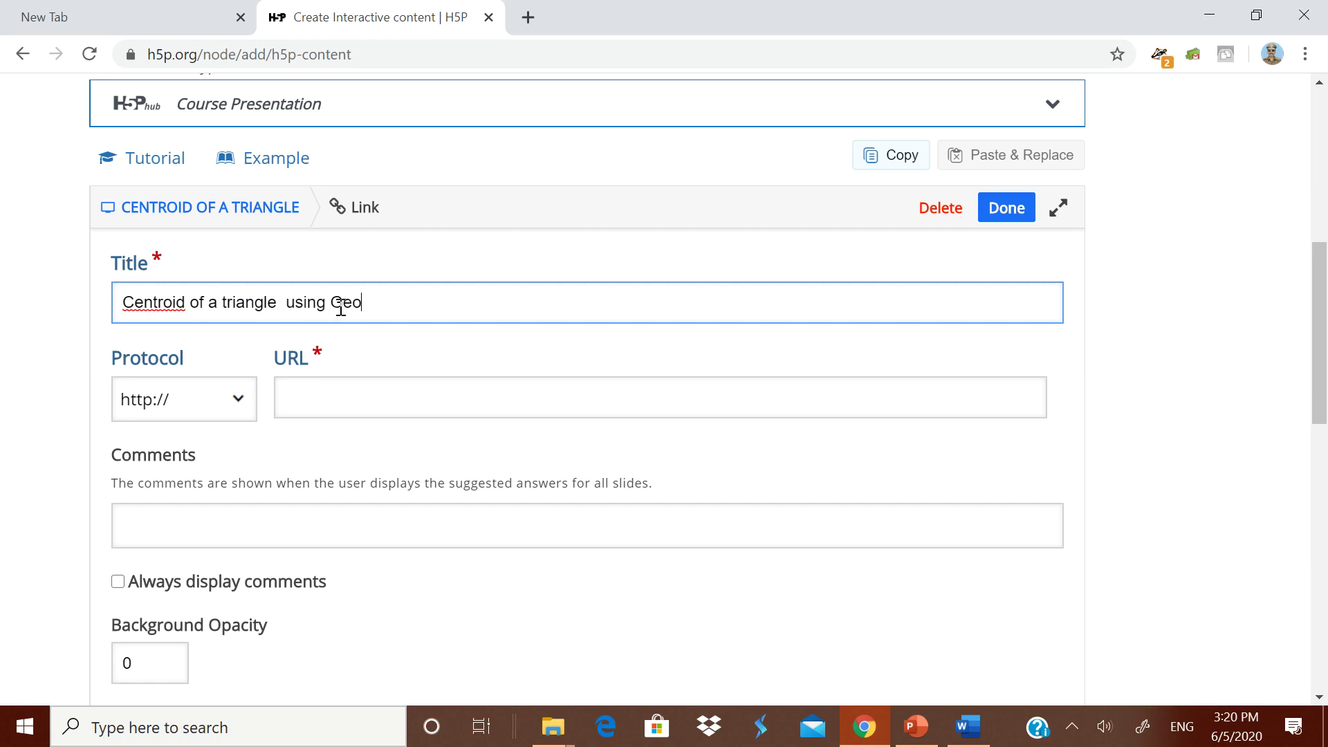
{"action": "type", "text": "gebra"}
{"action": "left_click", "coordinate": [344, 392]}
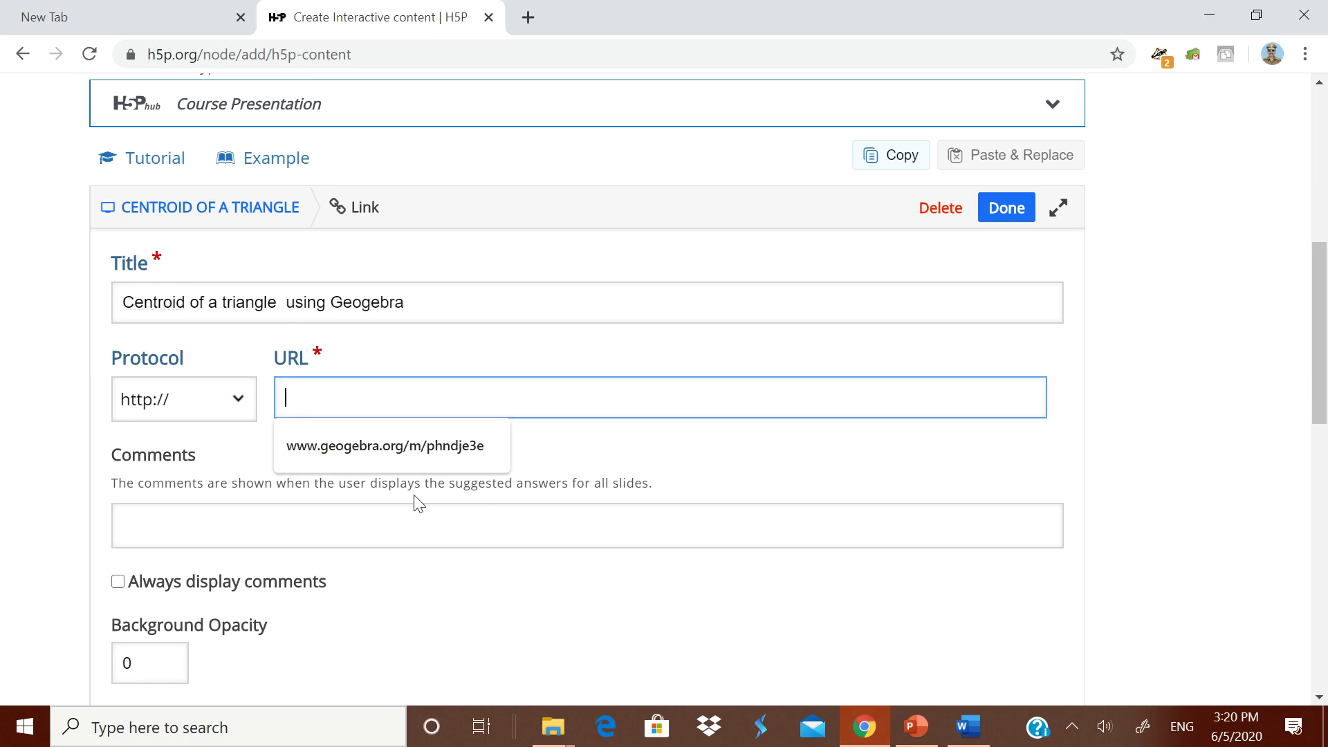
{"action": "left_click", "coordinate": [409, 459]}
{"action": "left_click", "coordinate": [968, 726]}
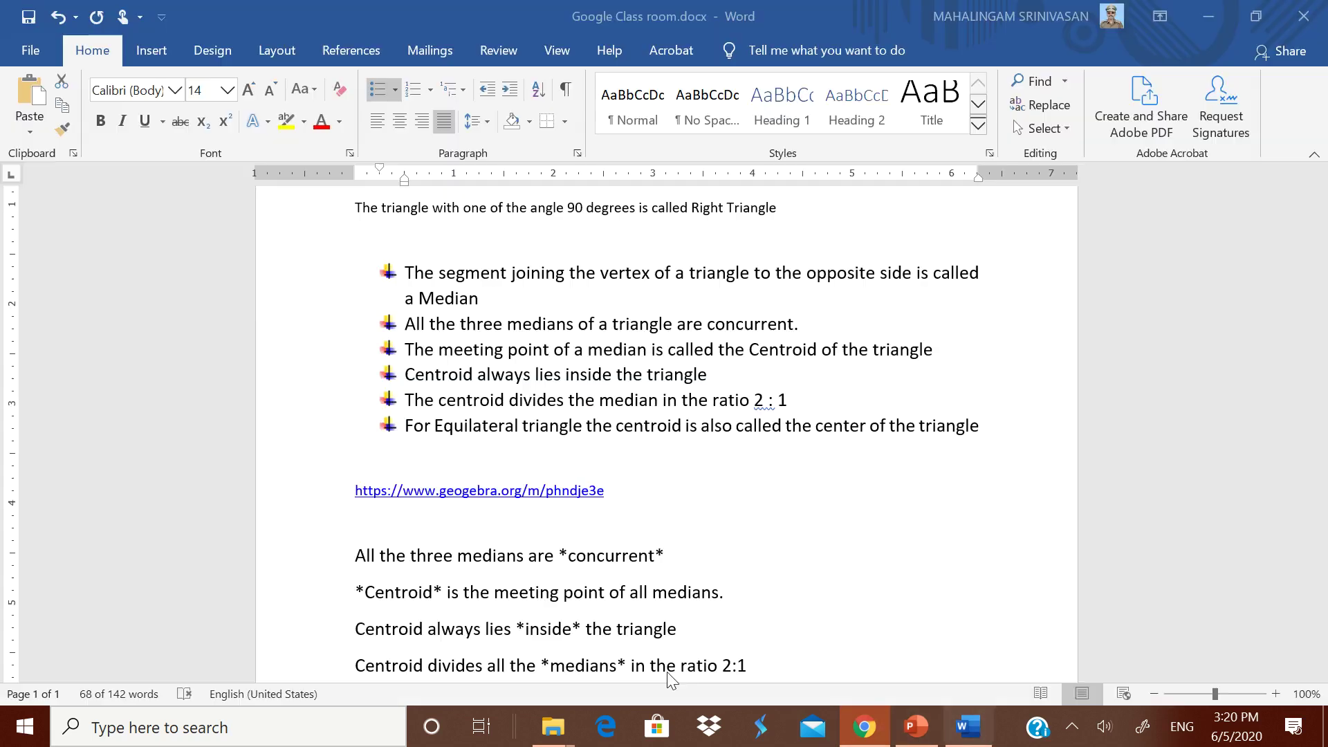
{"action": "left_click_drag", "start_coordinate": [586, 488], "coordinate": [351, 501]}
{"action": "key", "text": "ctrl+c"}
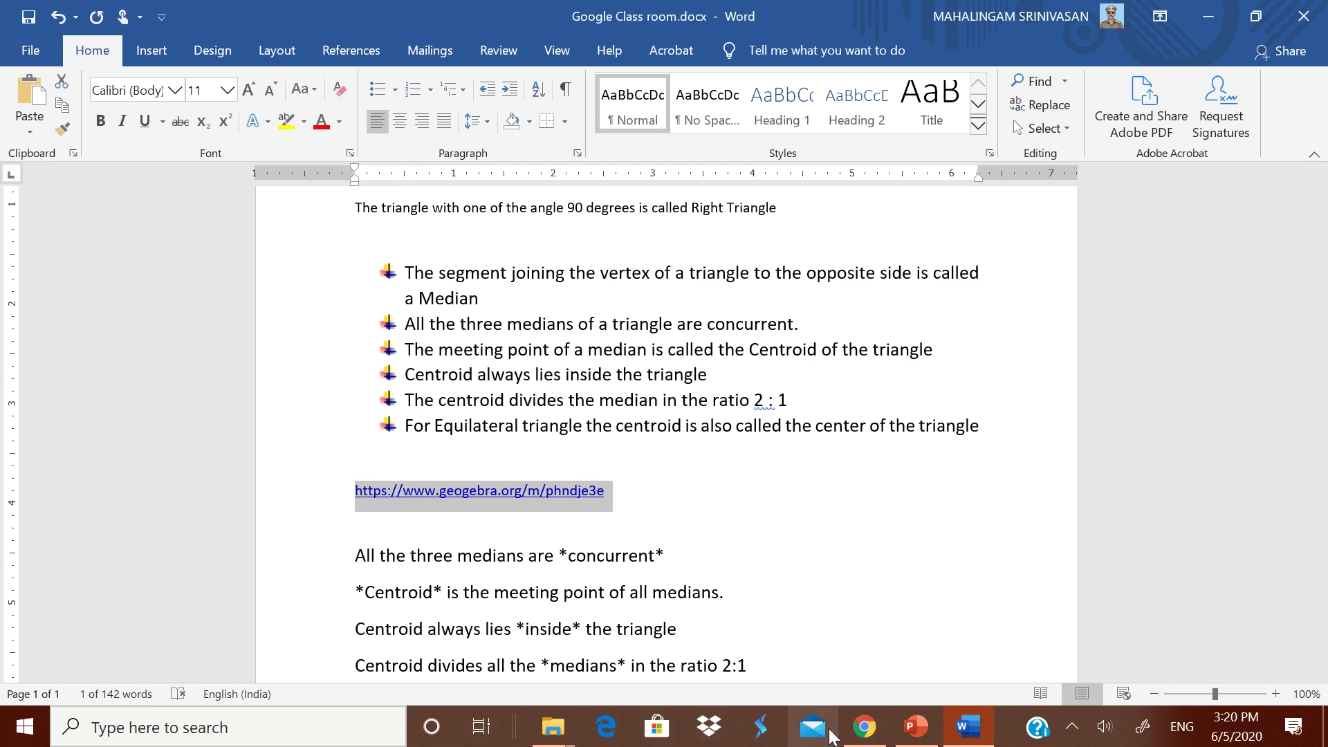
Switch back to the H5P editor in Chrome, replace the link's URL with the copied GeoGebra address, and finish the link element
{"action": "left_click", "coordinate": [865, 726]}
{"action": "left_click_drag", "start_coordinate": [544, 394], "coordinate": [286, 404]}
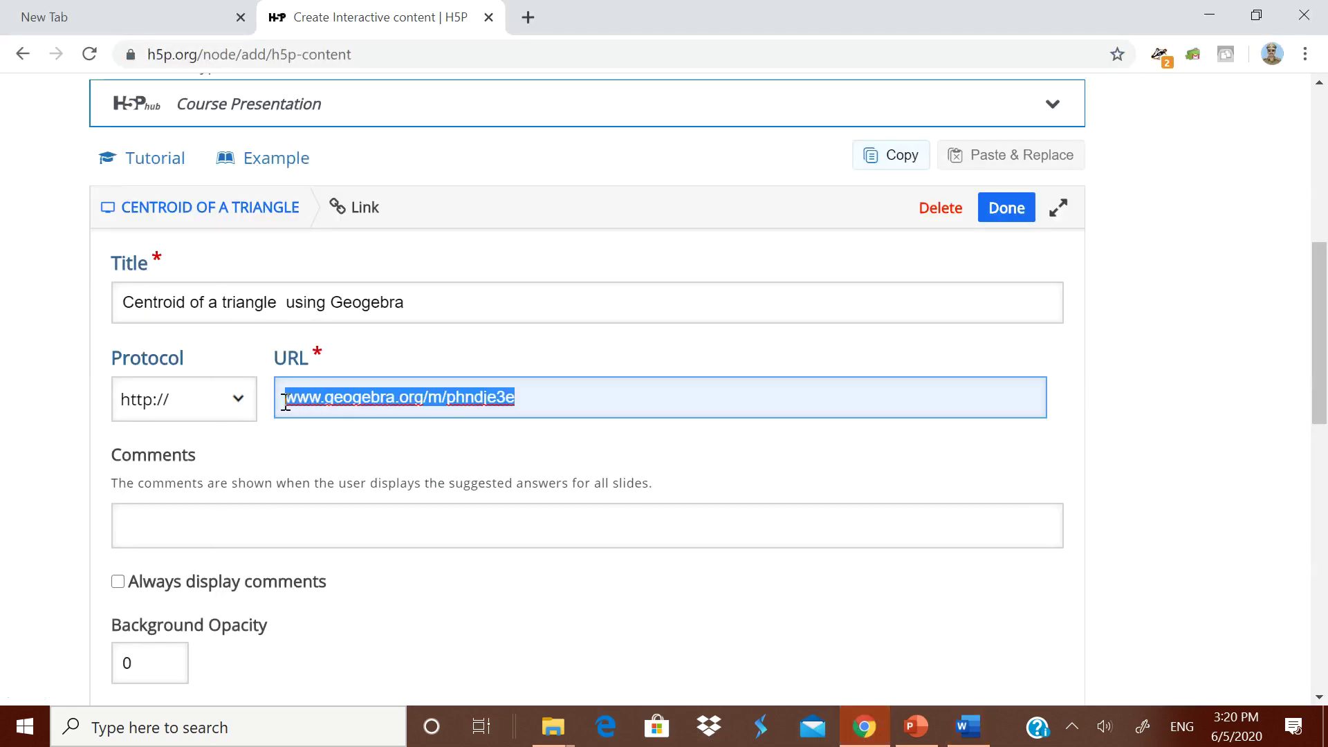
{"action": "key", "text": "ctrl+v"}
{"action": "scroll", "coordinate": [282, 405], "scroll_direction": "down", "scroll_amount": 3}
{"action": "left_click", "coordinate": [120, 587]}
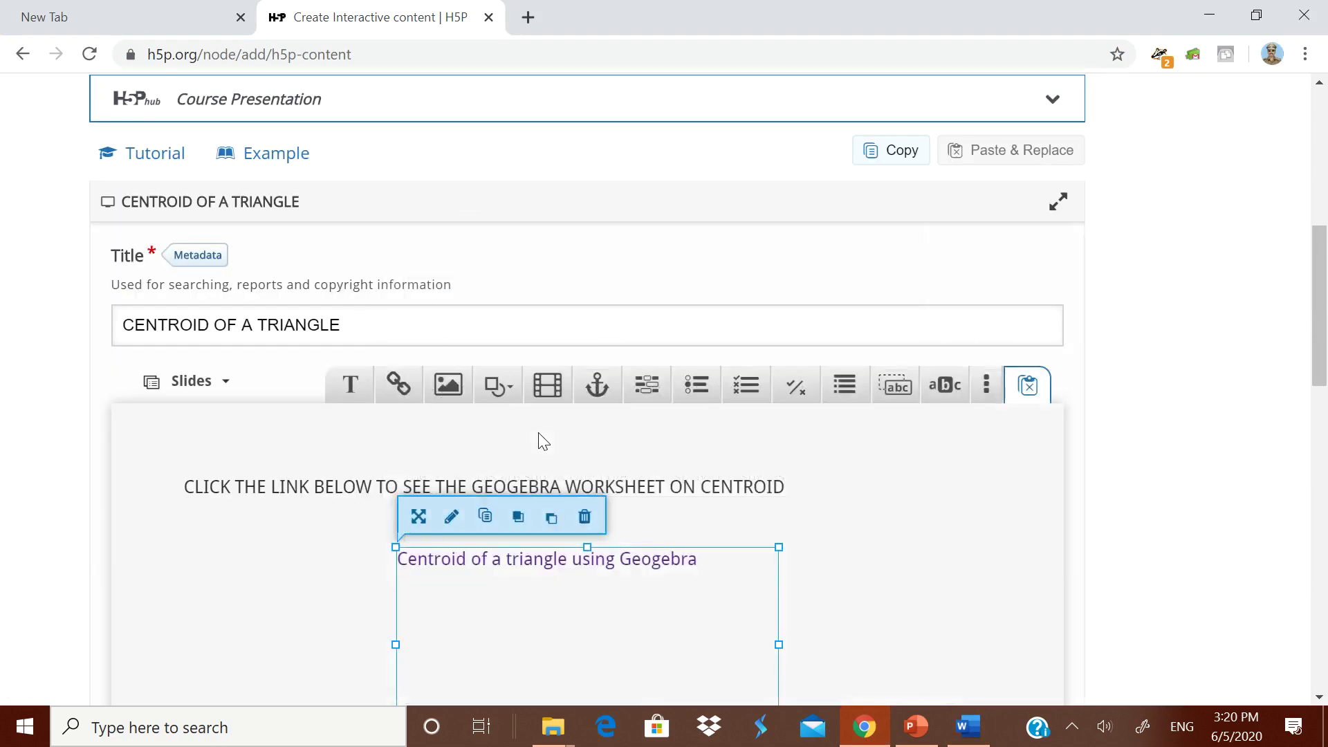
Shrink the link box on the second slide to one line's height and move it slightly lower
{"action": "scroll", "coordinate": [552, 449], "scroll_direction": "down", "scroll_amount": 3}
{"action": "left_click_drag", "start_coordinate": [585, 534], "coordinate": [587, 373]}
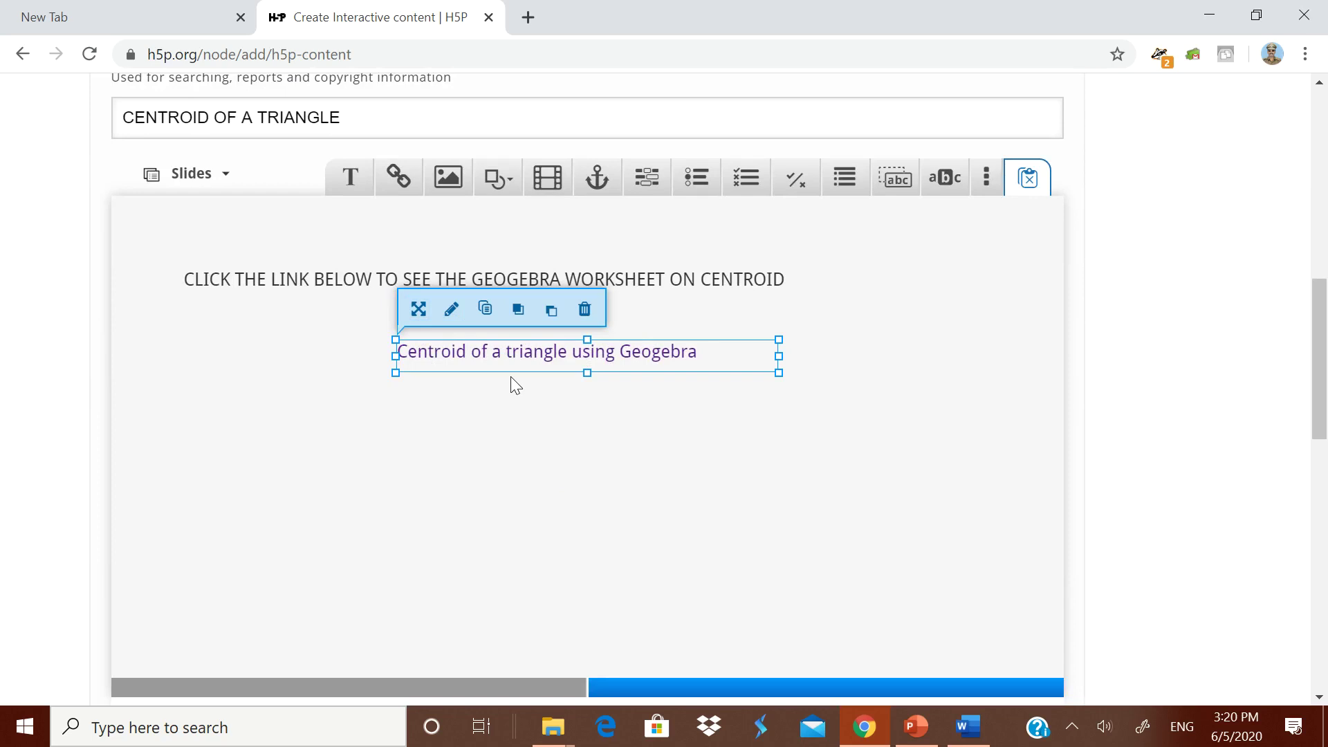
{"action": "left_click_drag", "start_coordinate": [485, 363], "coordinate": [501, 403]}
{"action": "key", "text": "ctrl+a"}
Add a third slide and insert a Drag Text element on it
{"action": "scroll", "coordinate": [867, 411], "scroll_direction": "down", "scroll_amount": 3}
{"action": "left_click", "coordinate": [762, 519]}
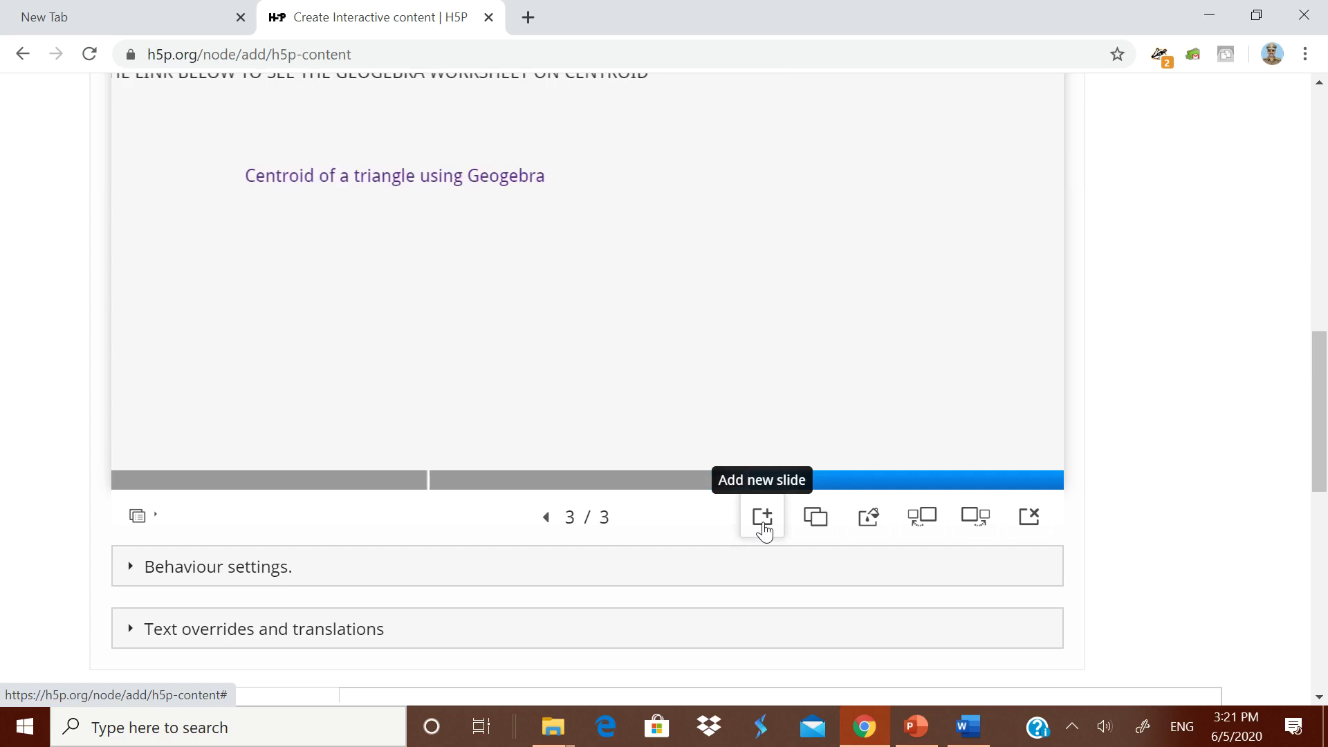
{"action": "scroll", "coordinate": [532, 346], "scroll_direction": "up", "scroll_amount": 3}
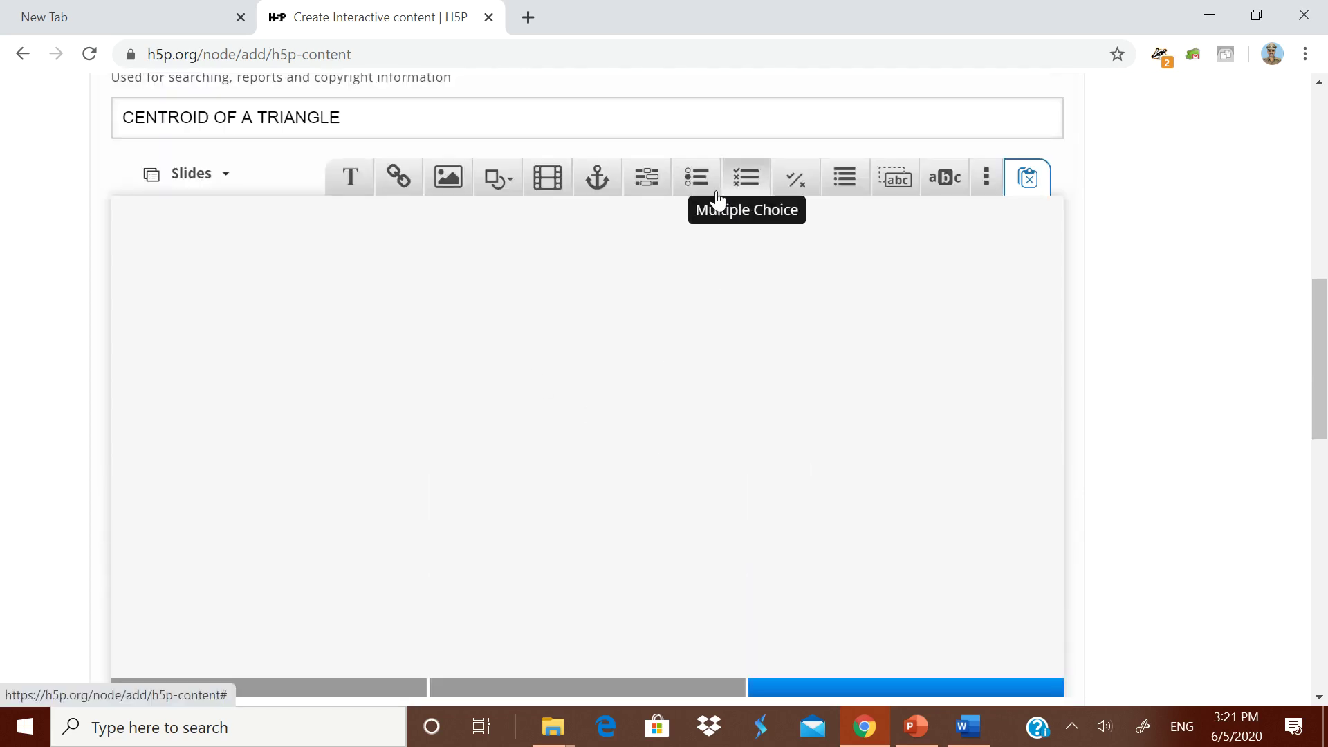
{"action": "left_click", "coordinate": [894, 181]}
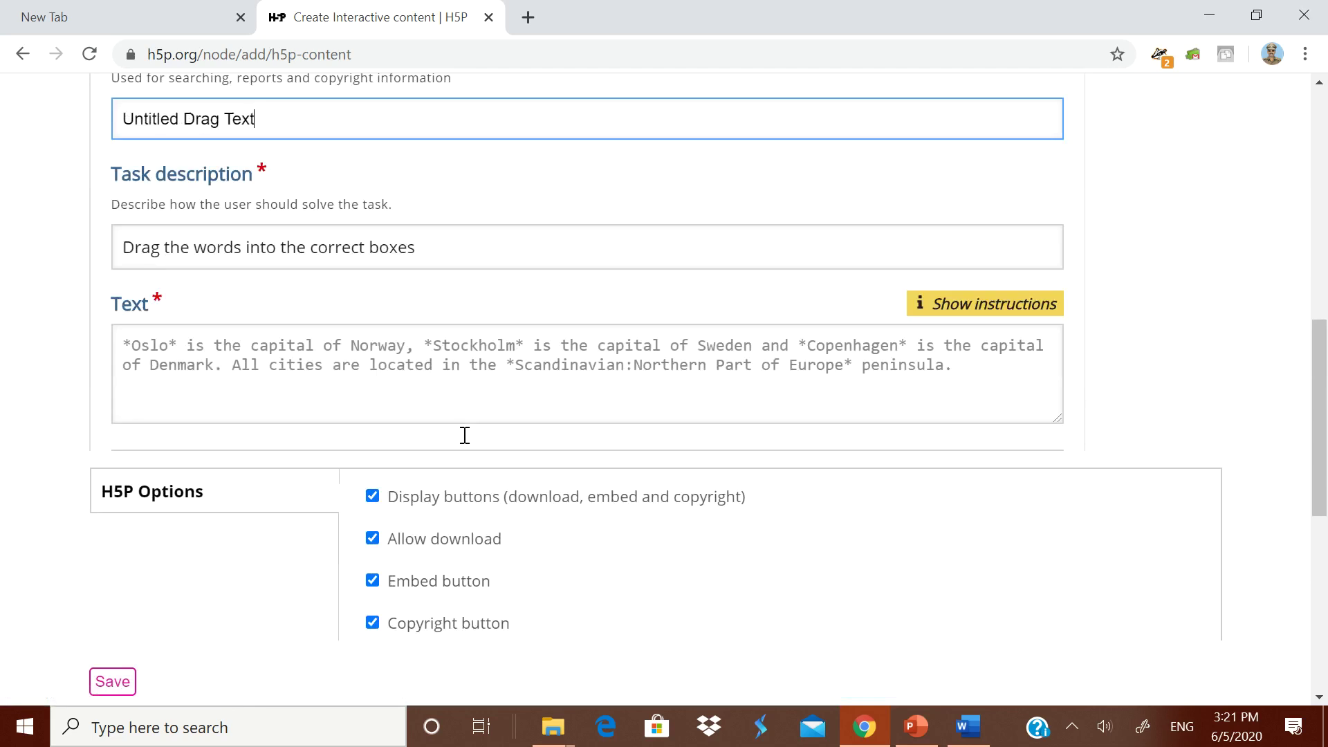
Set the Drag Text element's title to "on Centroid"
{"action": "scroll", "coordinate": [298, 417], "scroll_direction": "up", "scroll_amount": 5}
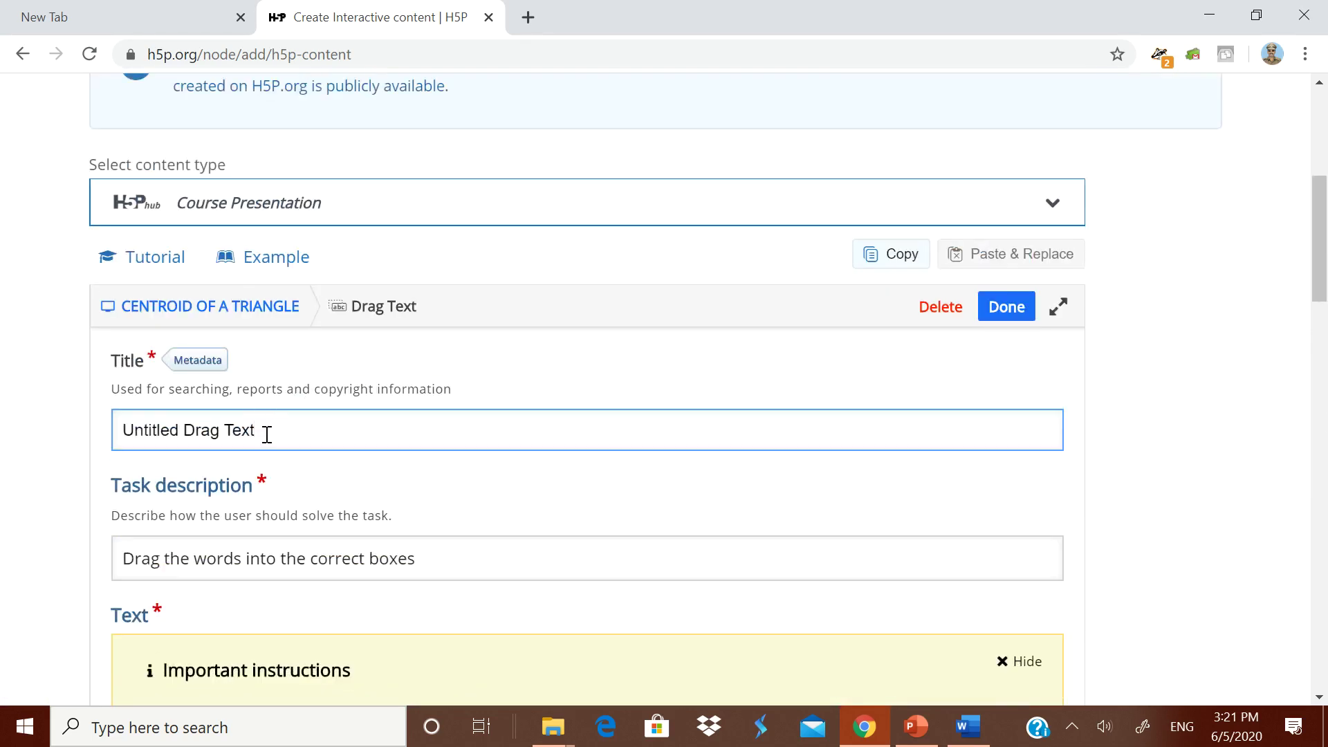
{"action": "left_click_drag", "start_coordinate": [260, 426], "coordinate": [76, 433]}
{"action": "type", "text": "on"}
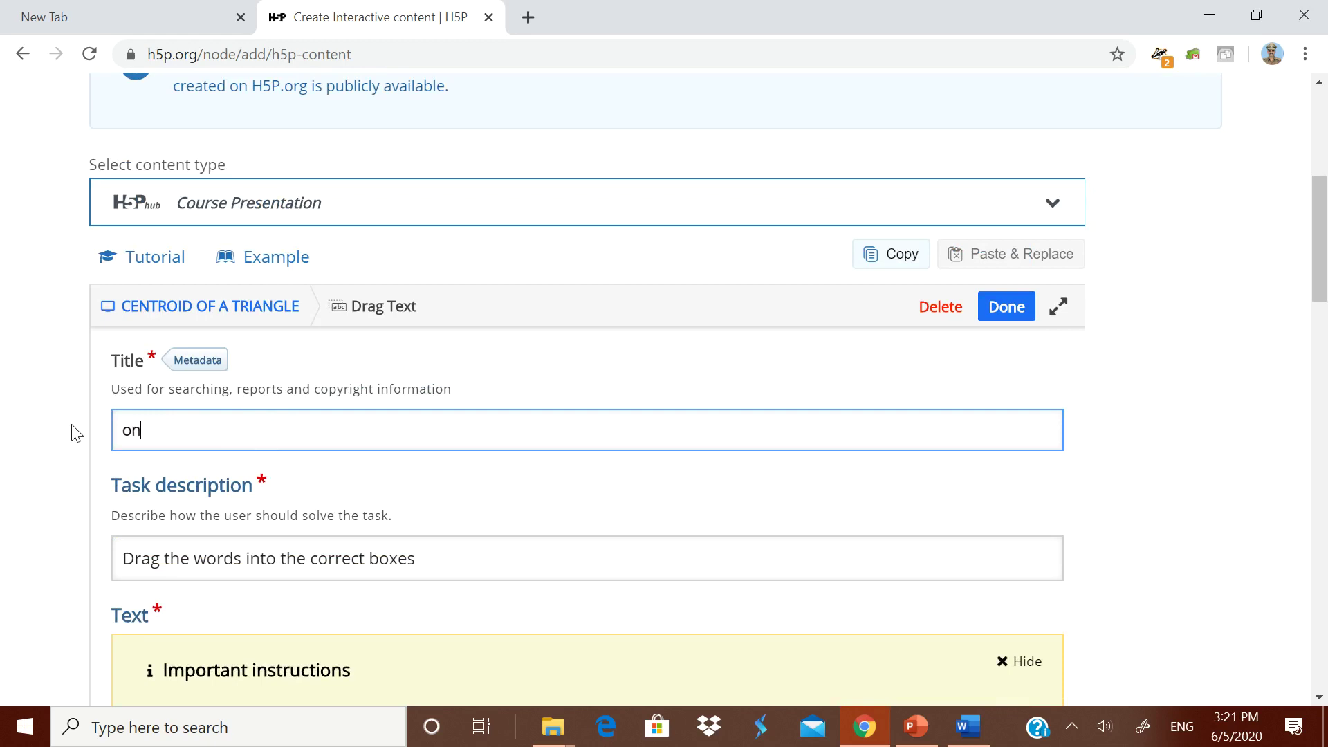
{"action": "type", "text": " Centroid"}
Switch to Word and copy the four statements with asterisk-marked words, from "All the three medians are *concurrent*" to "in the ratio 2:1"
{"action": "scroll", "coordinate": [39, 319], "scroll_direction": "down", "scroll_amount": 4}
{"action": "scroll", "coordinate": [244, 413], "scroll_direction": "down", "scroll_amount": 3}
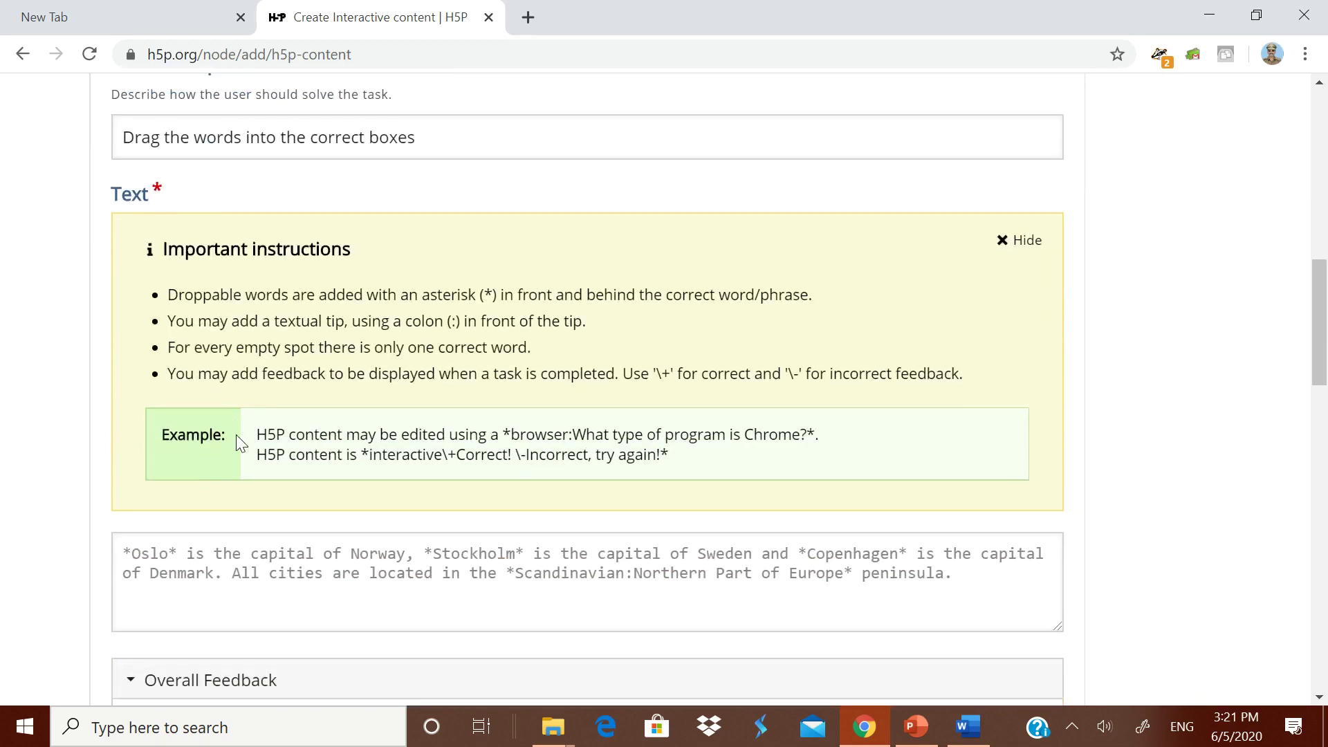
{"action": "left_click", "coordinate": [950, 739]}
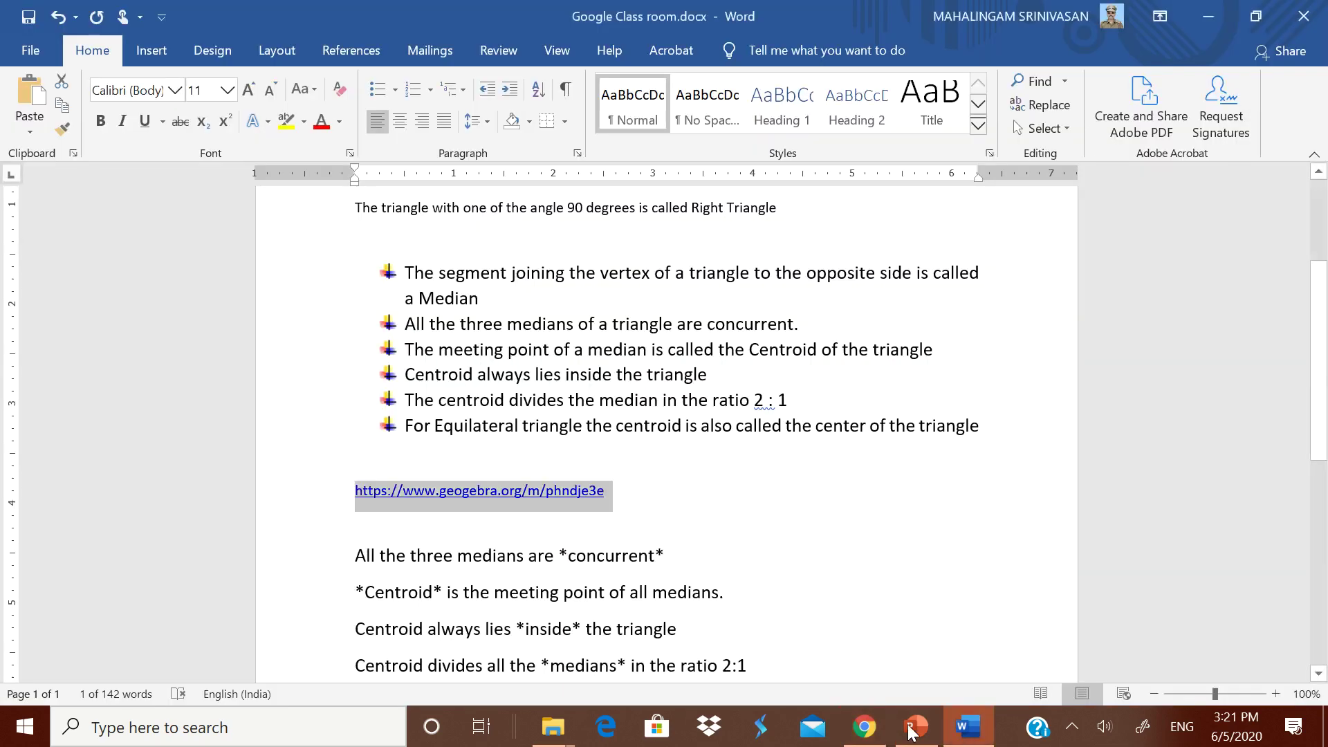
{"action": "scroll", "coordinate": [609, 539], "scroll_direction": "down", "scroll_amount": 1}
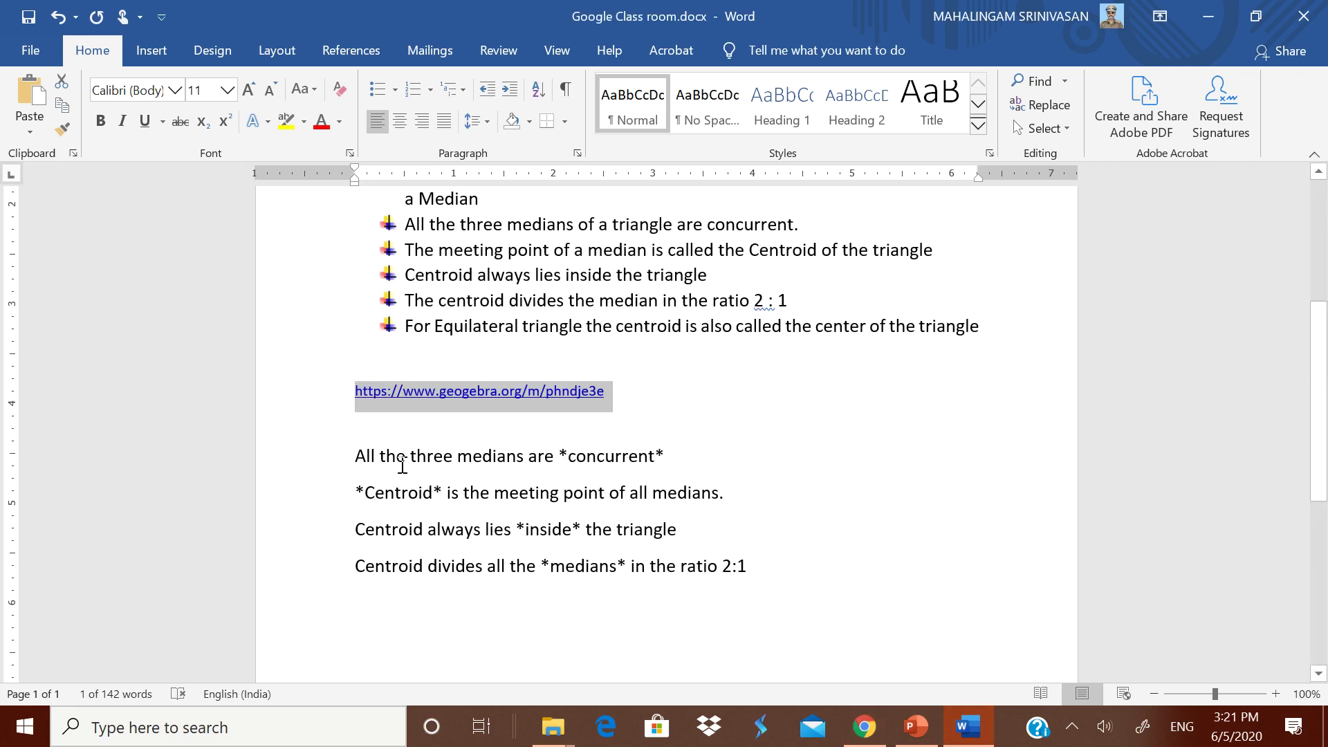
{"action": "left_click_drag", "start_coordinate": [359, 453], "coordinate": [809, 583]}
{"action": "key", "text": "ctrl+c"}
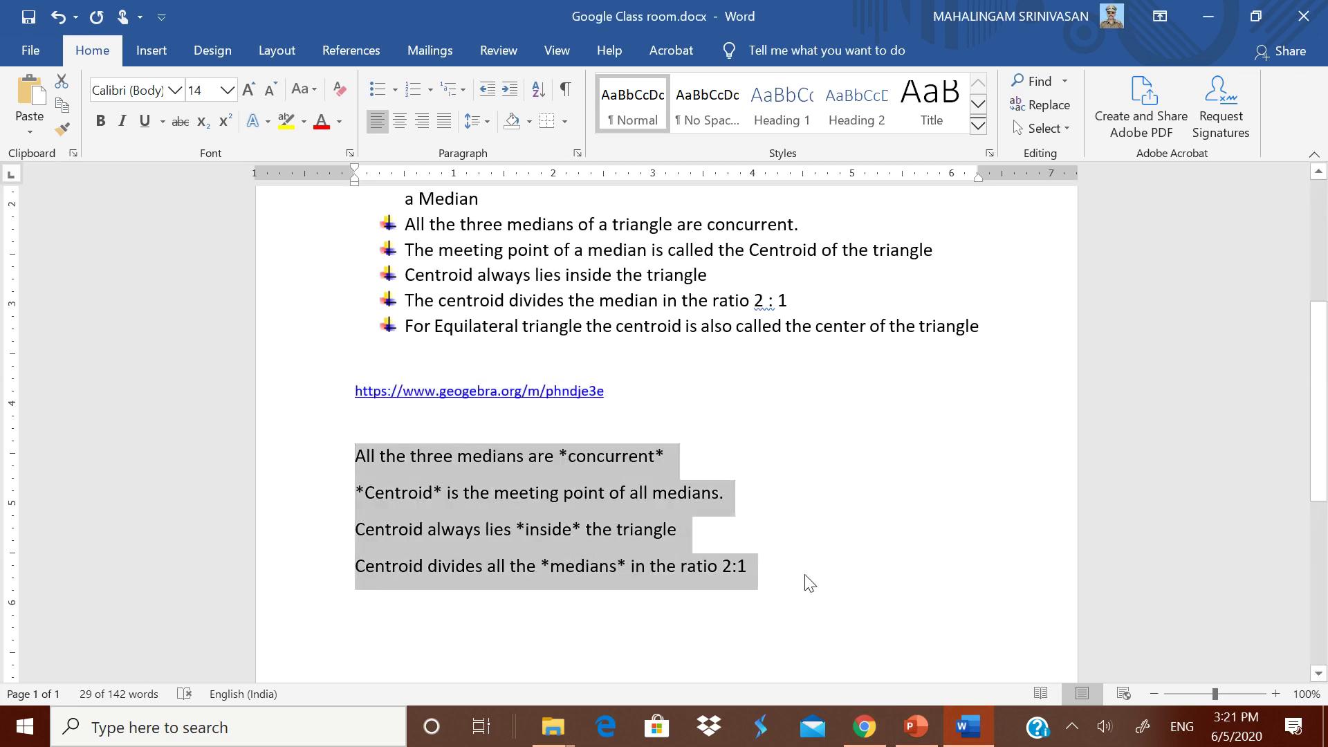
Return to Chrome, paste the four copied statements as the Drag Text exercise's text, and finish the element
{"action": "left_click", "coordinate": [864, 727]}
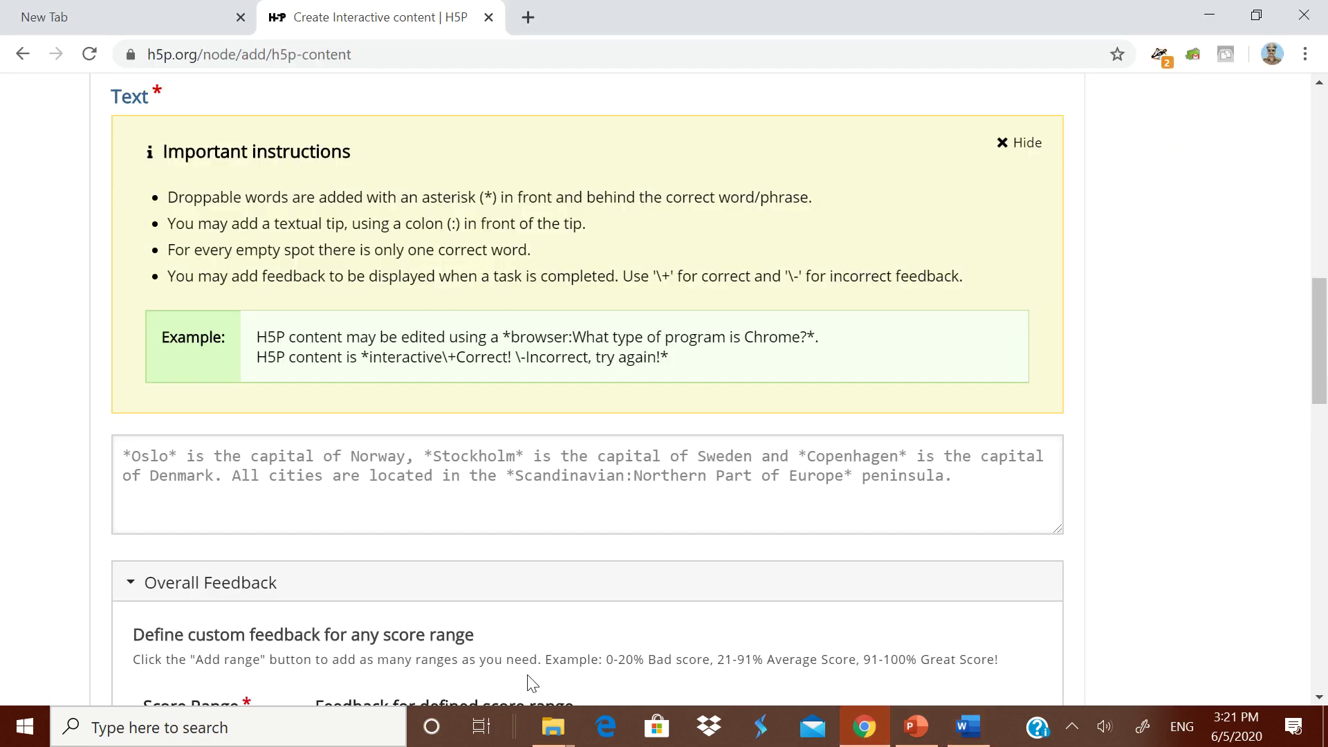
{"action": "scroll", "coordinate": [267, 559], "scroll_direction": "down", "scroll_amount": 3}
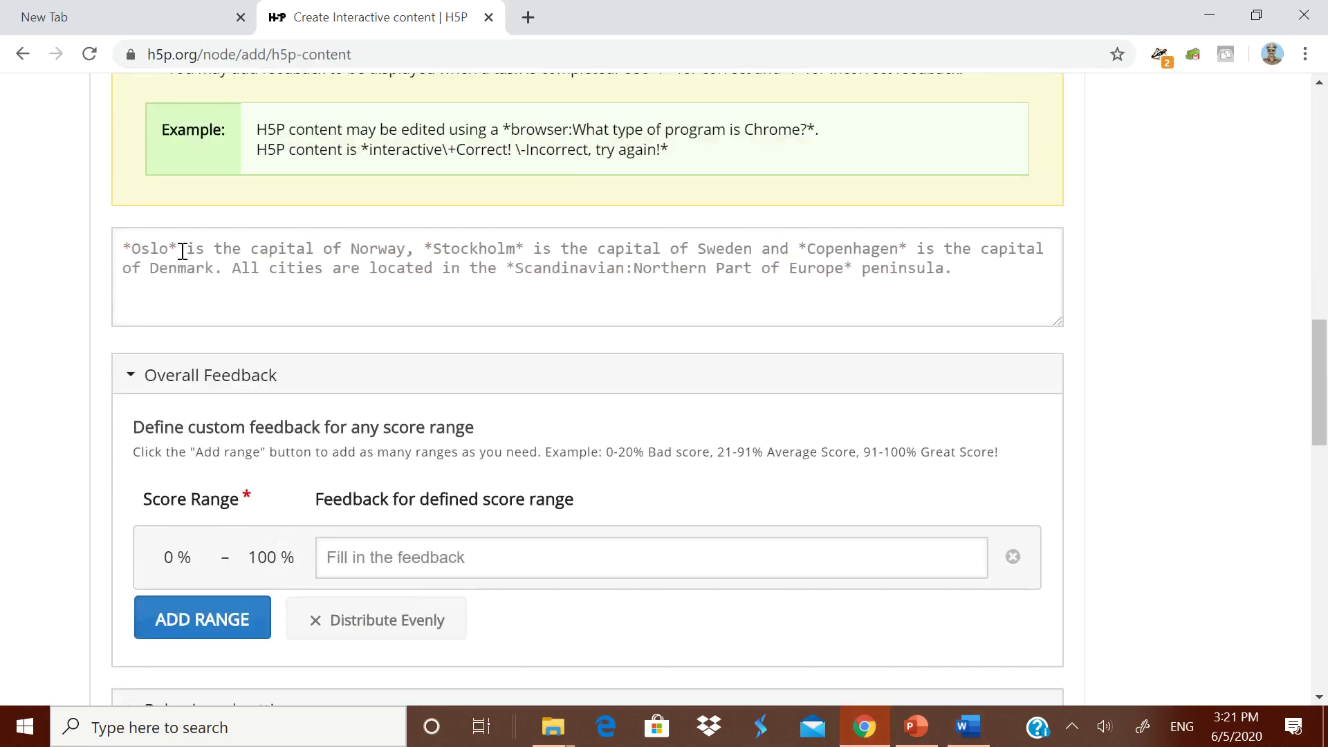
{"action": "left_click", "coordinate": [182, 250]}
{"action": "key", "text": "ctrl+v"}
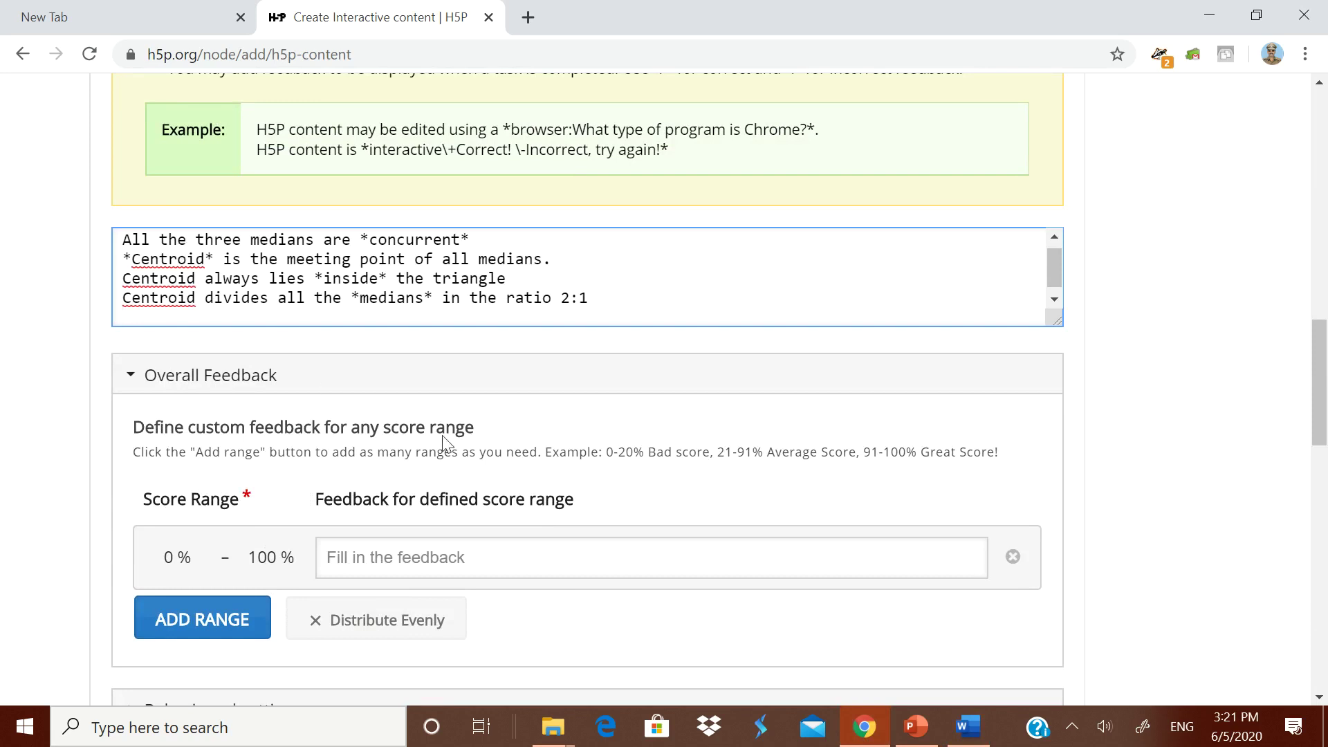
{"action": "scroll", "coordinate": [275, 504], "scroll_direction": "down", "scroll_amount": 7}
{"action": "scroll", "coordinate": [246, 514], "scroll_direction": "down", "scroll_amount": 3}
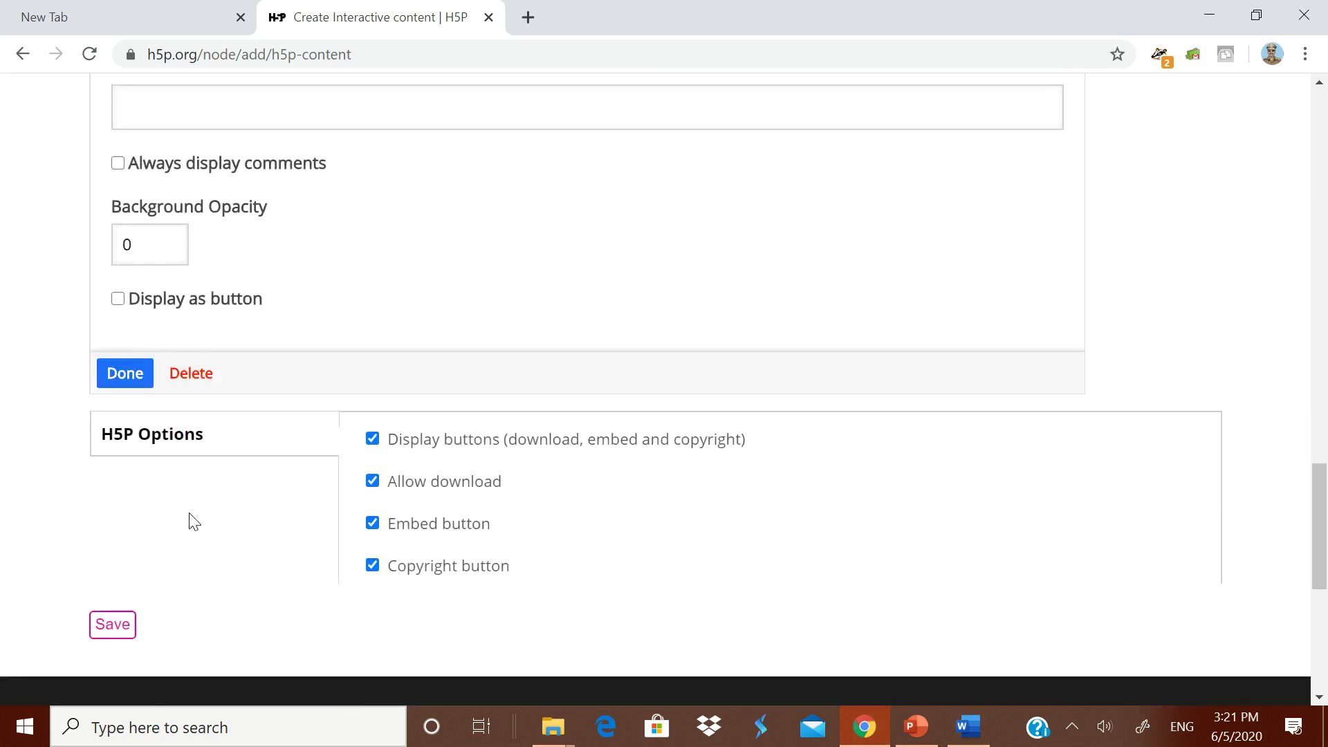
{"action": "left_click", "coordinate": [131, 380]}
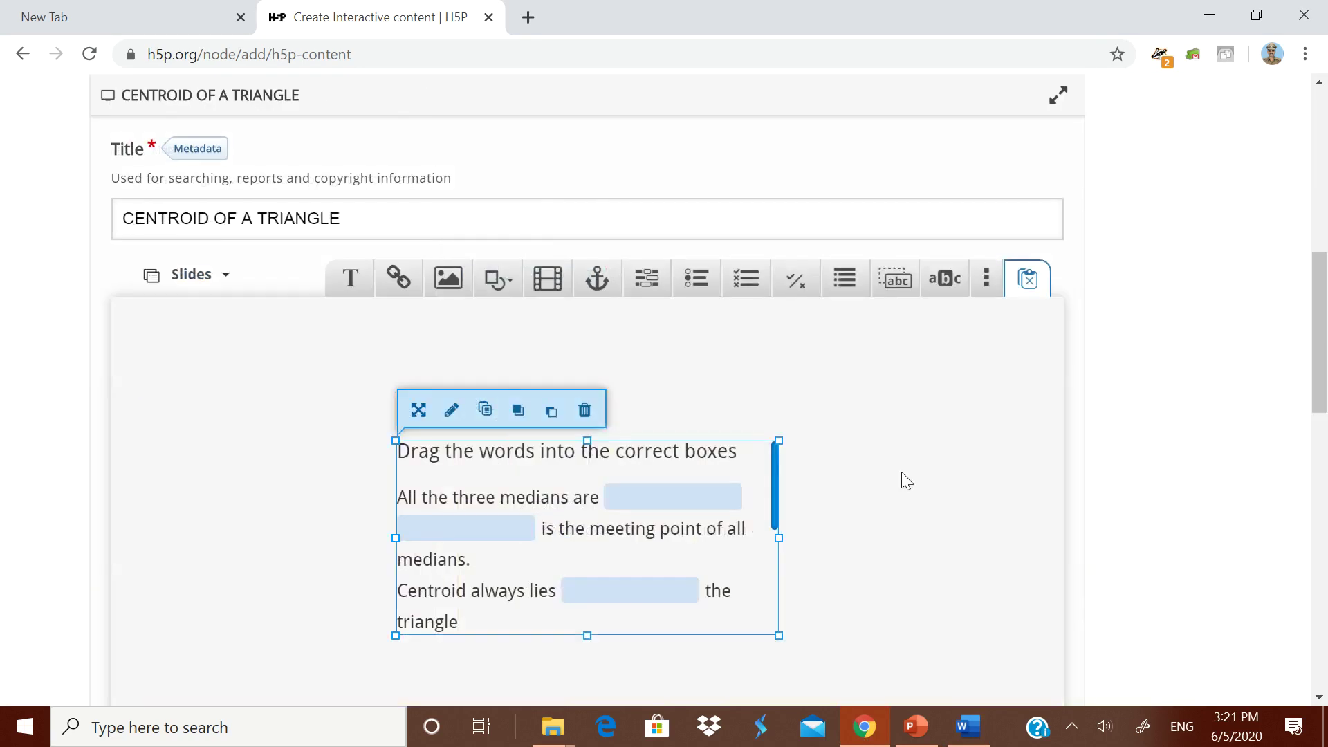
Widen the Drag Text box to 880 across the slide and extend it downward until the whole exercise fits
{"action": "left_click_drag", "start_coordinate": [396, 537], "coordinate": [120, 537]}
{"action": "left_click_drag", "start_coordinate": [780, 534], "coordinate": [1038, 539]}
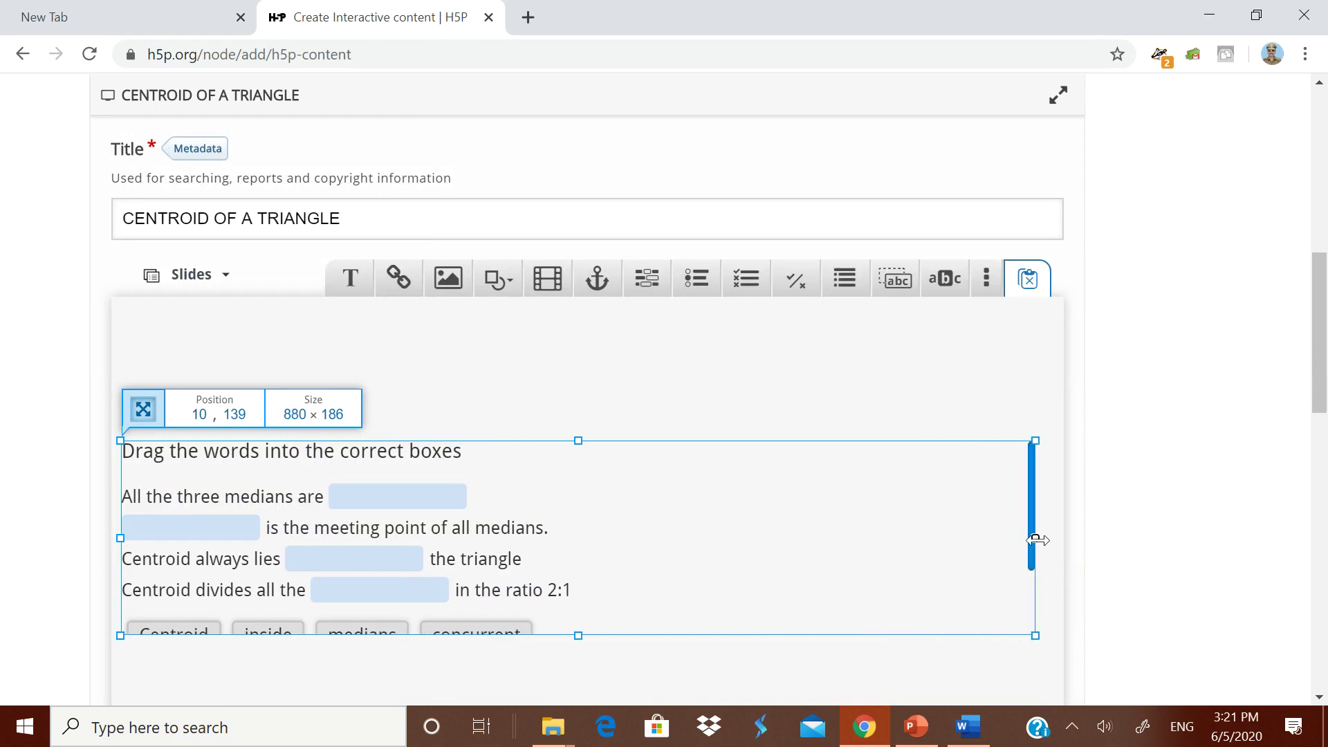
{"action": "left_click", "coordinate": [677, 441]}
{"action": "scroll", "coordinate": [691, 595], "scroll_direction": "down", "scroll_amount": 2}
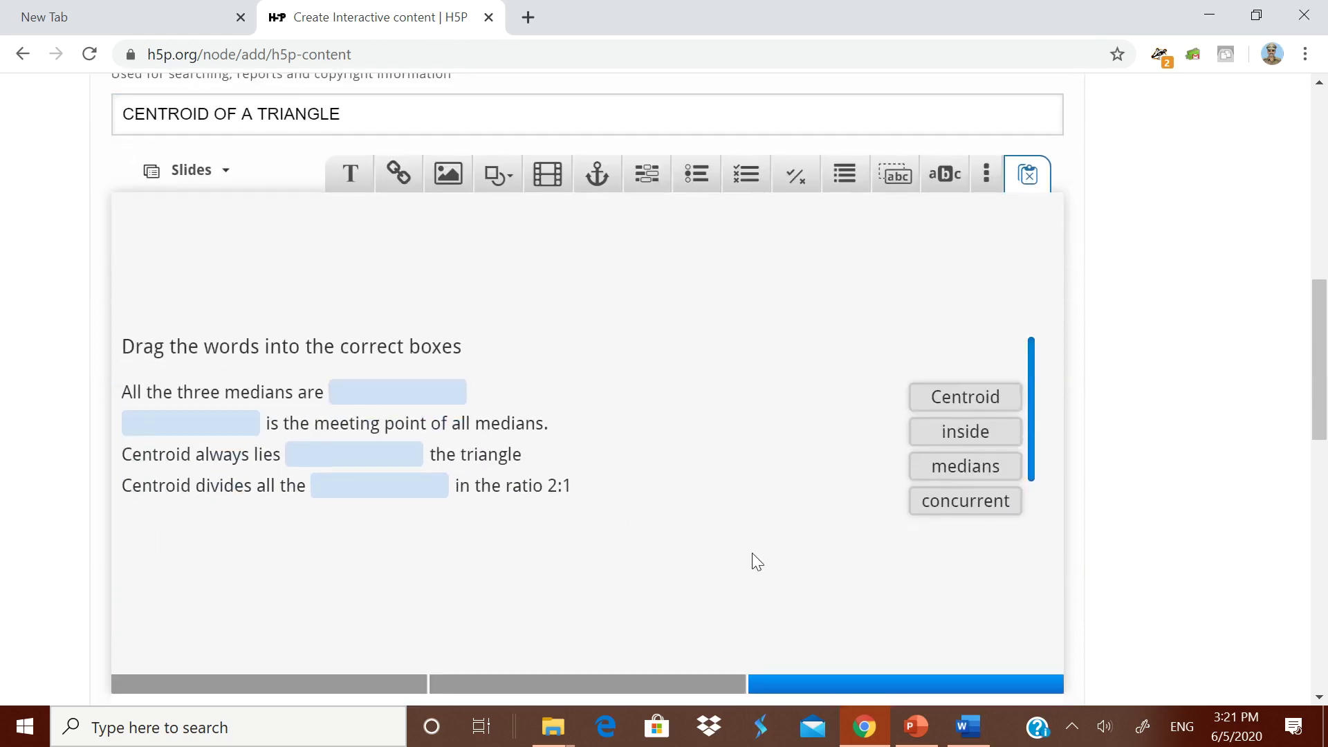
{"action": "left_click", "coordinate": [556, 515]}
{"action": "left_click_drag", "start_coordinate": [579, 529], "coordinate": [578, 627]}
Save the Course Presentation
{"action": "scroll", "coordinate": [620, 546], "scroll_direction": "down", "scroll_amount": 3}
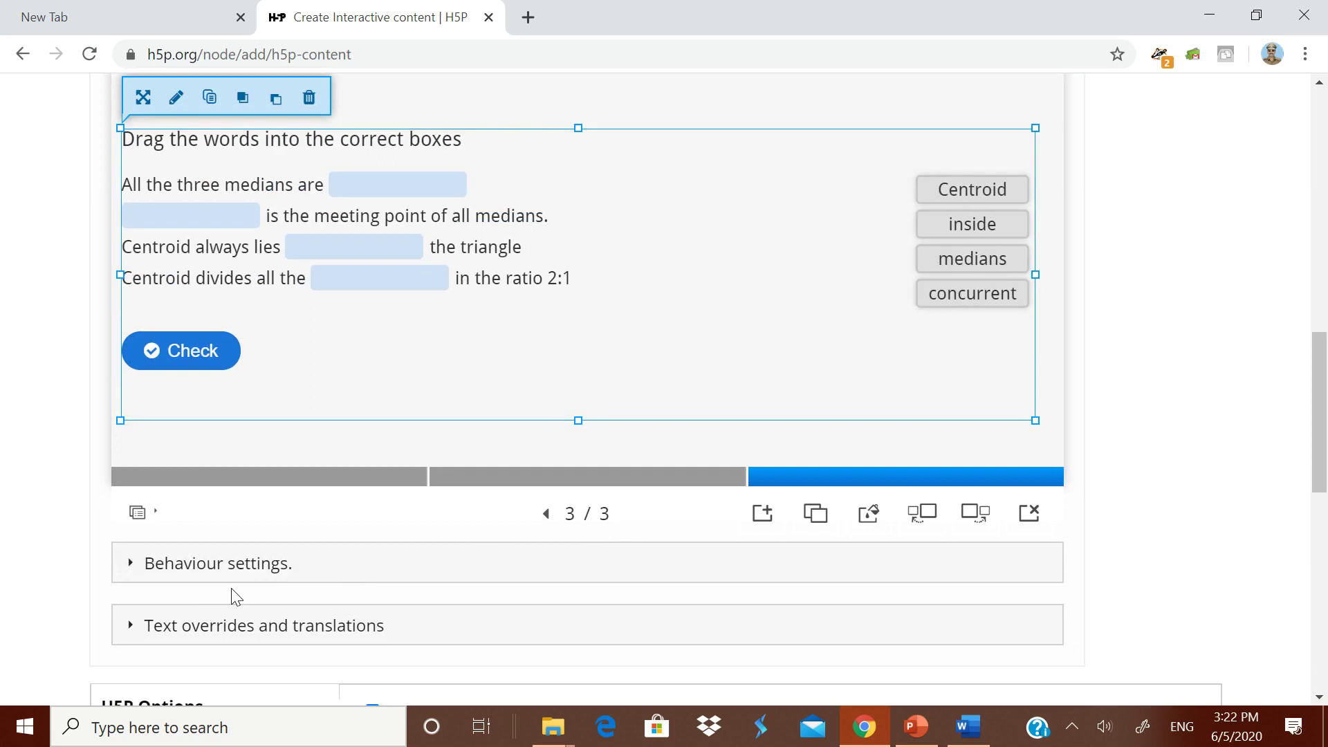
{"action": "scroll", "coordinate": [236, 585], "scroll_direction": "down", "scroll_amount": 7}
{"action": "left_click", "coordinate": [113, 388]}
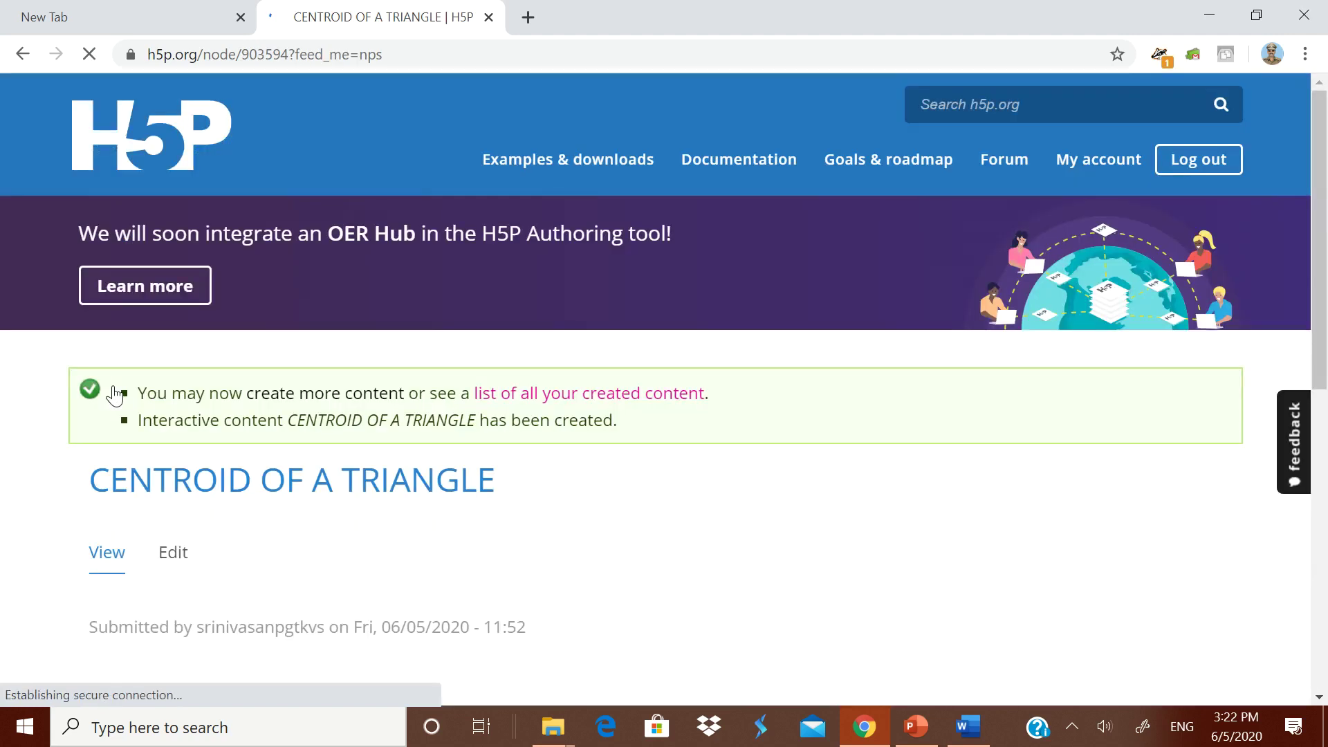
Preview the published presentation's first two slides and open the "Centroid of a triangle using Geogebra" link
{"action": "scroll", "coordinate": [591, 493], "scroll_direction": "down", "scroll_amount": 10}
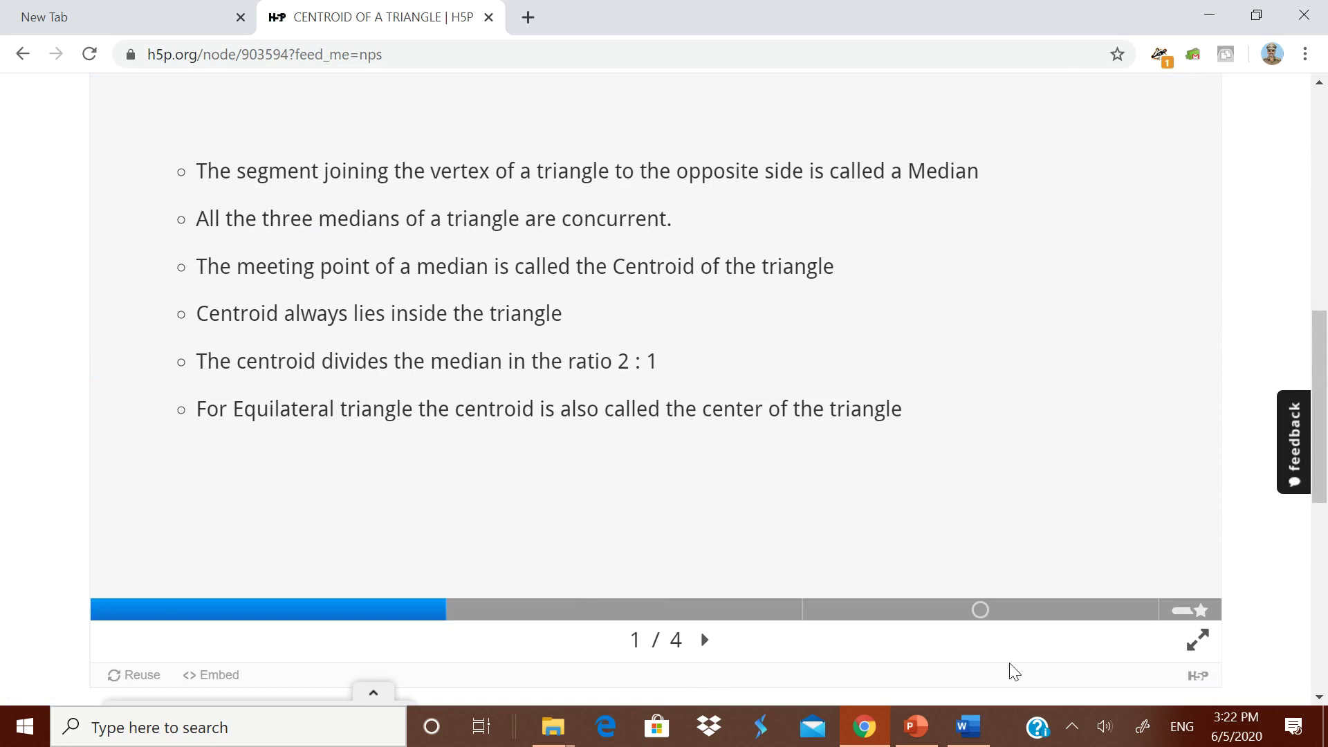
{"action": "left_click", "coordinate": [705, 640]}
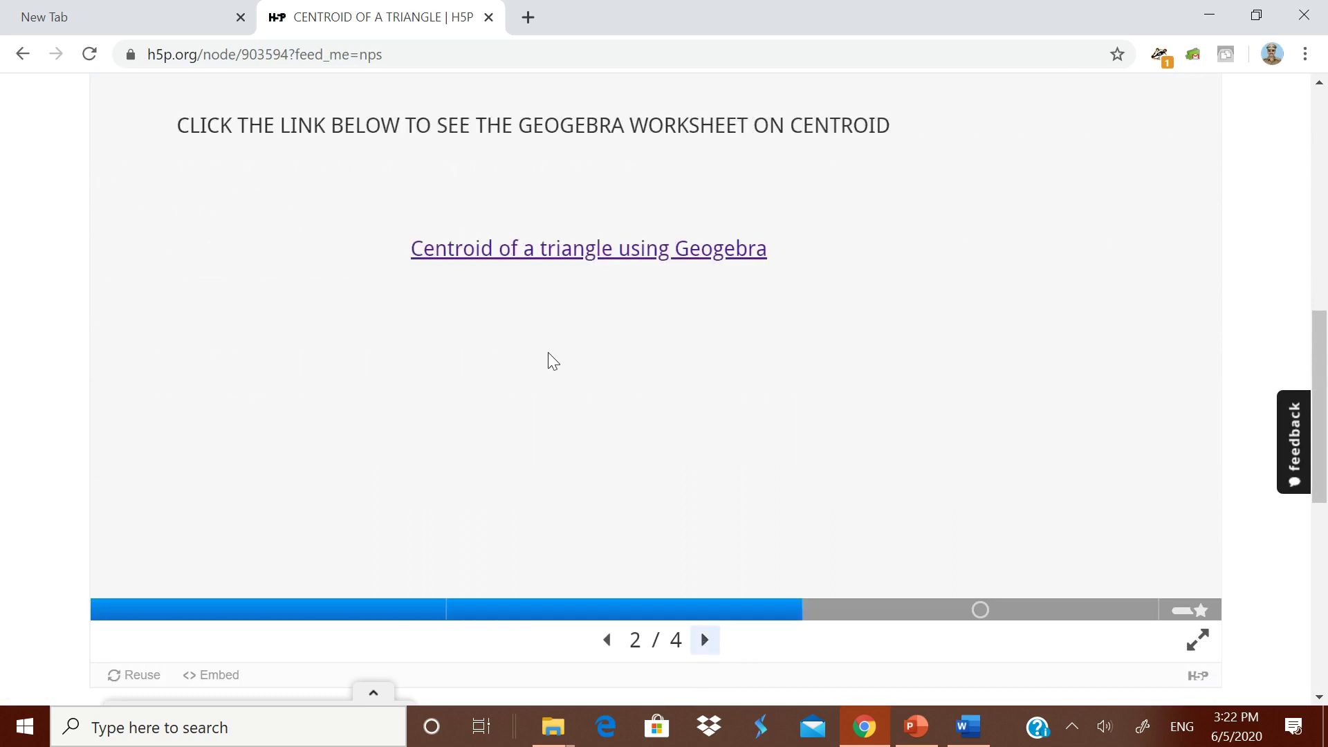
{"action": "left_click", "coordinate": [563, 248]}
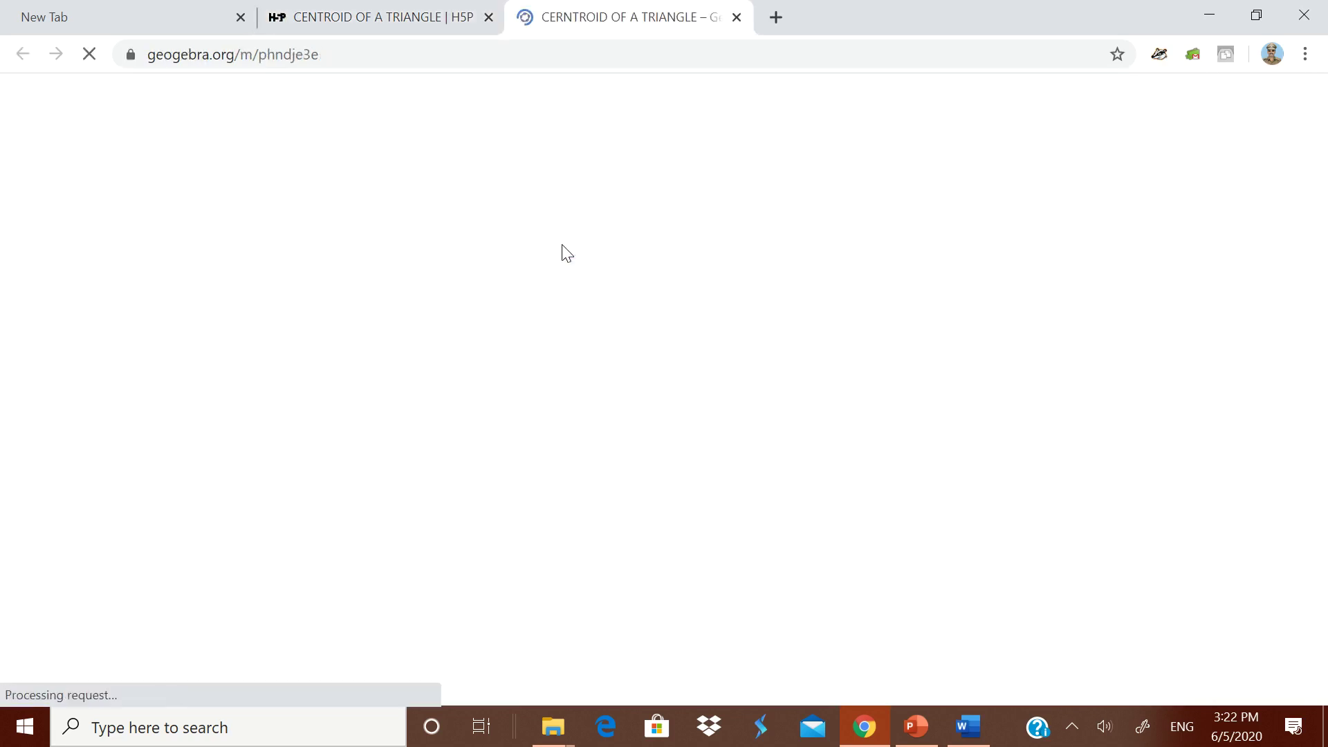
Advance the GeoGebra worksheet's construction to step 25, and close the worksheet
{"action": "scroll", "coordinate": [682, 419], "scroll_direction": "down", "scroll_amount": 5}
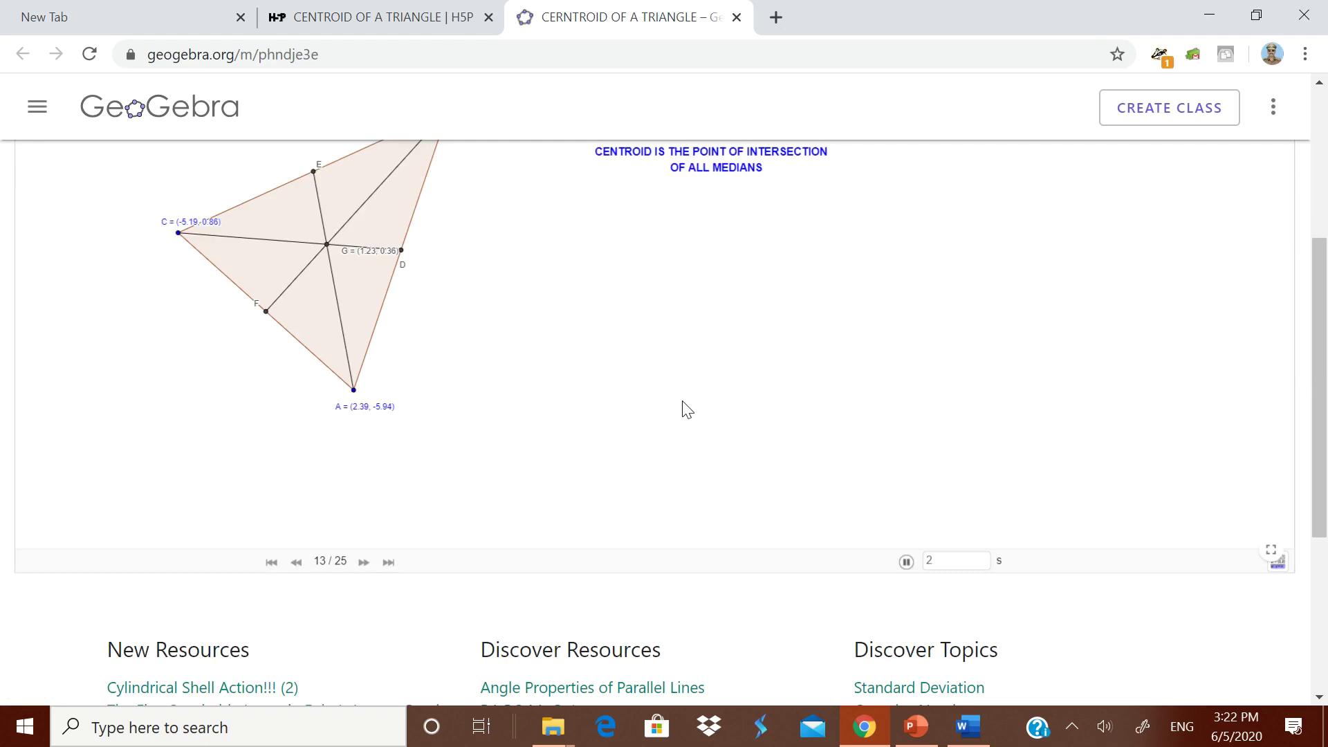
{"action": "left_click", "coordinate": [364, 563]}
{"action": "double_click", "coordinate": [364, 562]}
{"action": "double_click", "coordinate": [364, 563]}
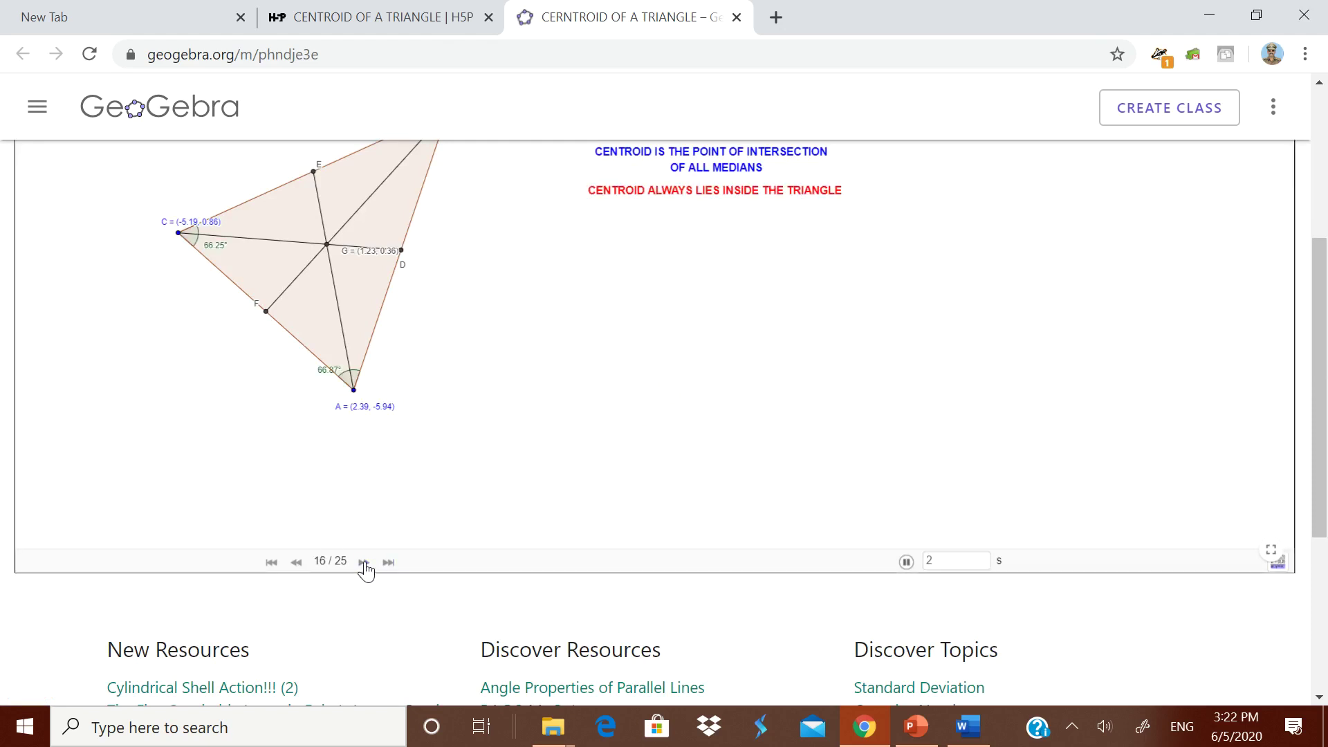
{"action": "double_click", "coordinate": [364, 562]}
{"action": "double_click", "coordinate": [364, 563]}
{"action": "left_click", "coordinate": [364, 562]}
{"action": "left_click", "coordinate": [364, 562]}
{"action": "left_click", "coordinate": [364, 562]}
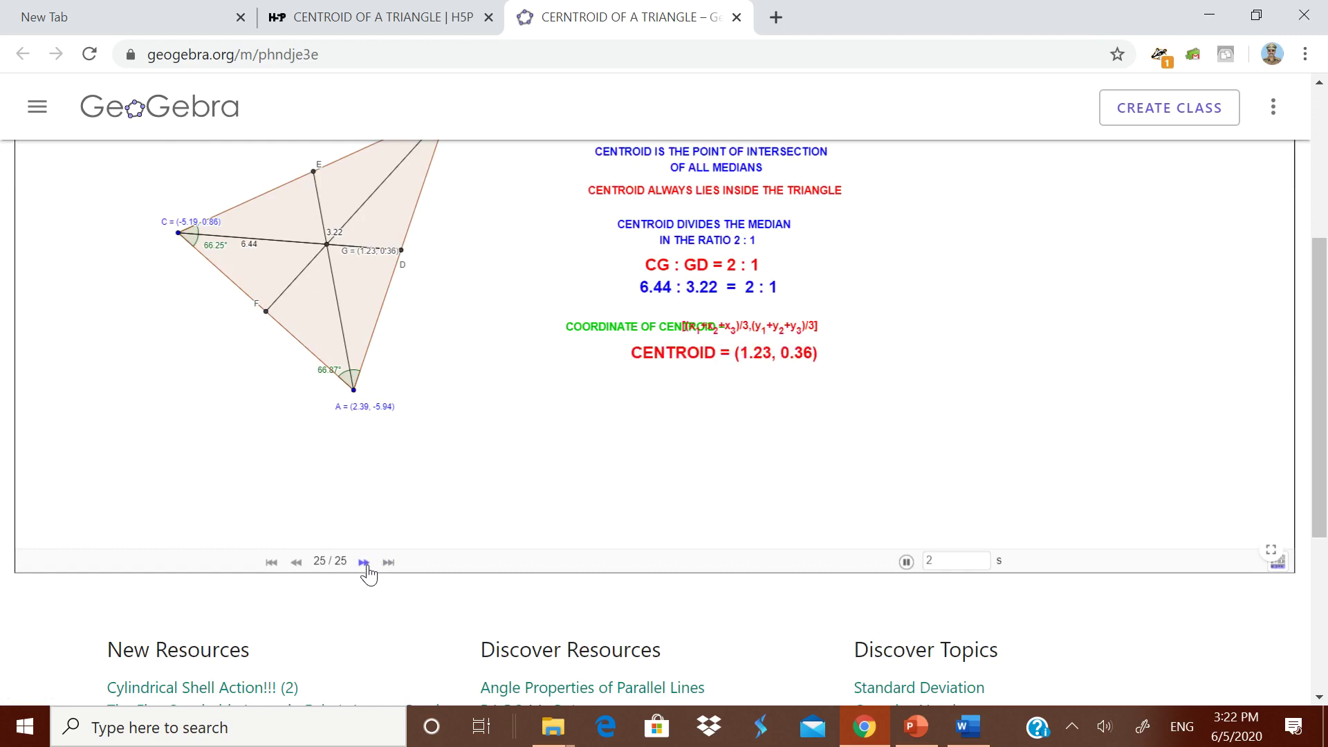
{"action": "left_click", "coordinate": [737, 17]}
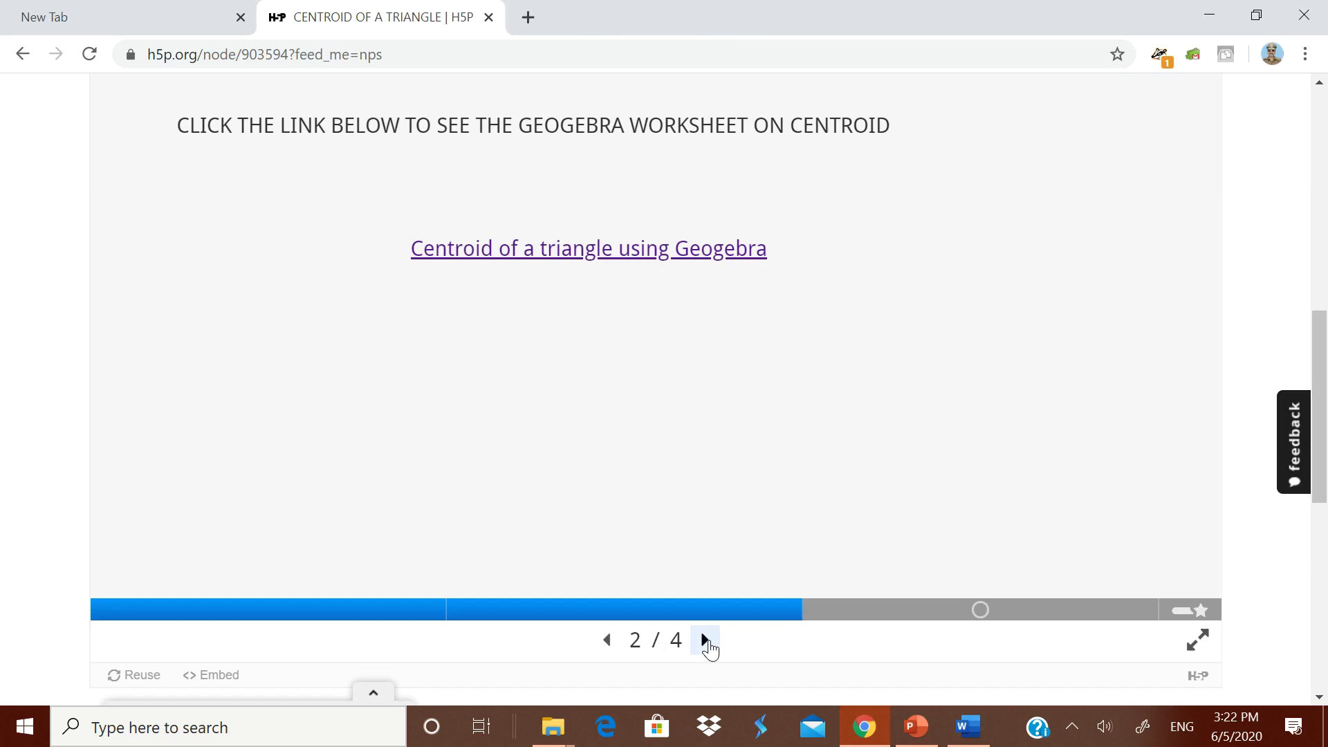
Fill slide 3's blanks in order with "concurrent", "Centroid", "inside" and "medians", and check the answers
{"action": "left_click", "coordinate": [705, 640]}
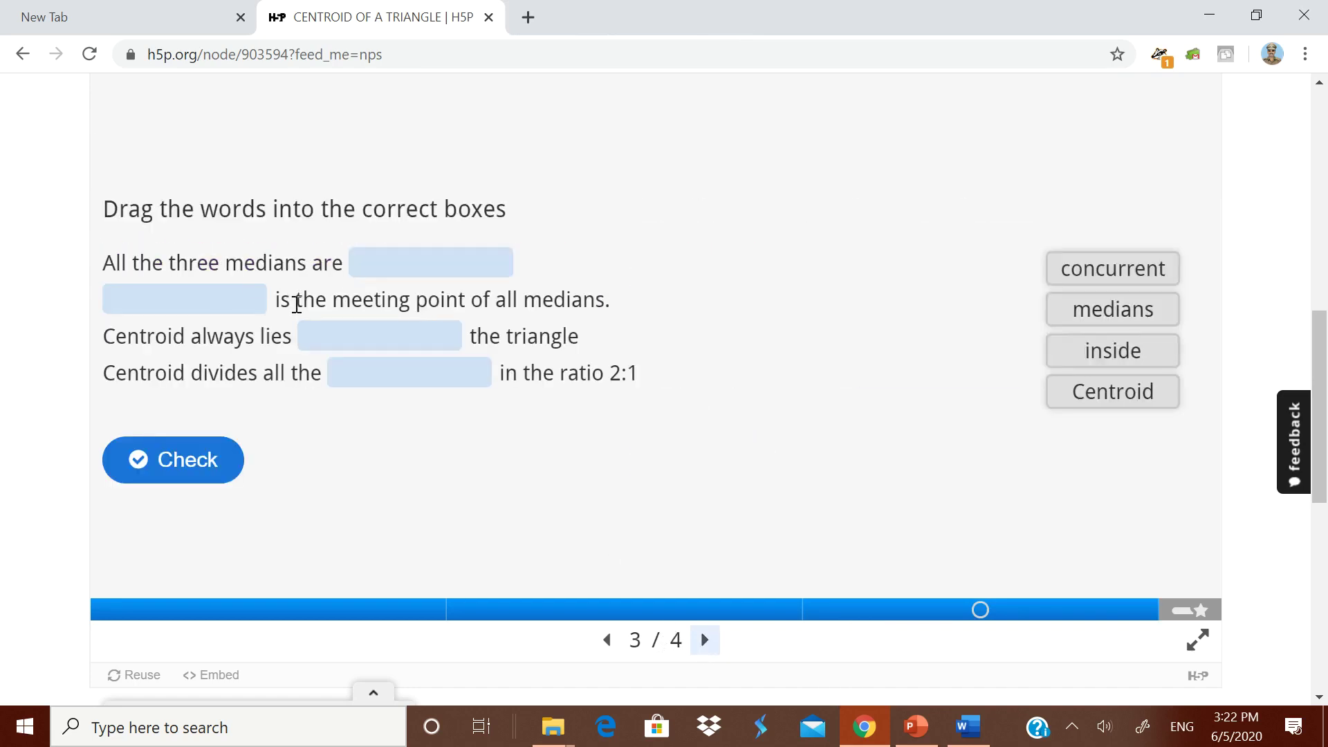
{"action": "left_click", "coordinate": [1091, 289]}
{"action": "left_click", "coordinate": [436, 271]}
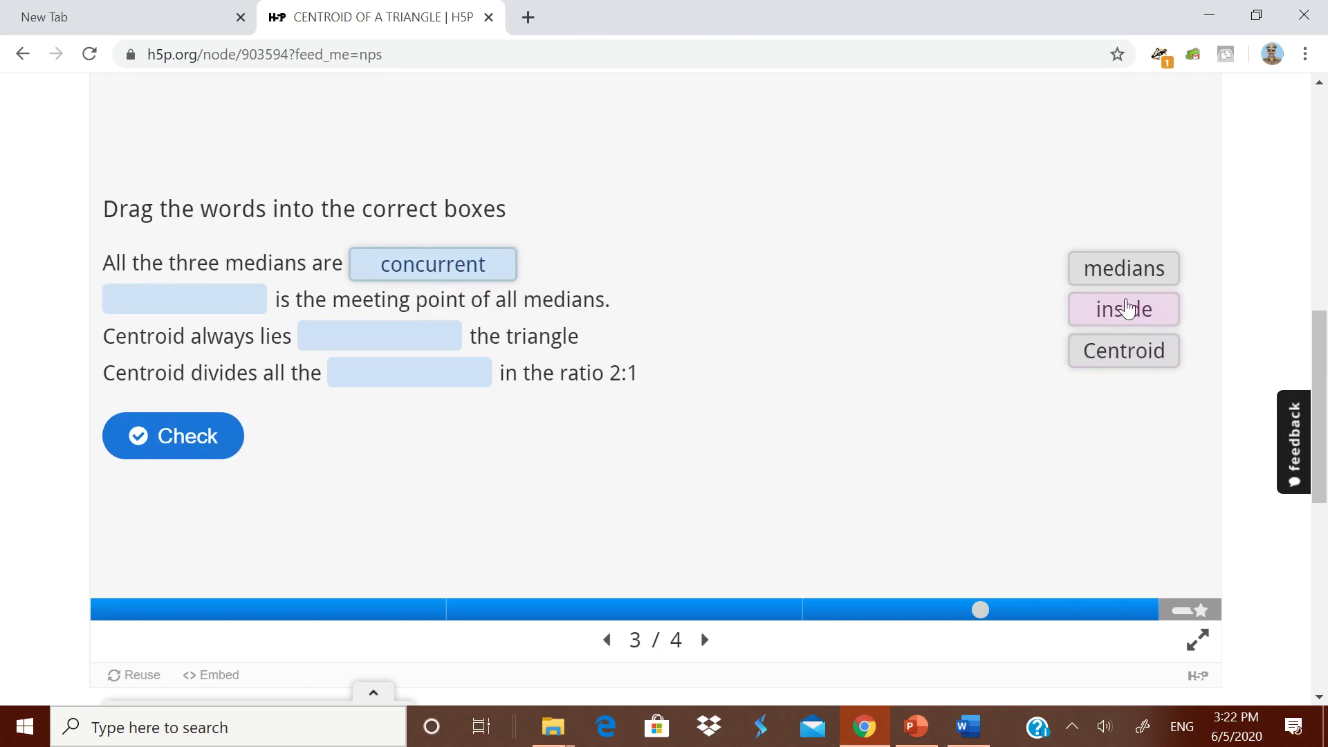
{"action": "left_click_drag", "start_coordinate": [1102, 359], "coordinate": [165, 315]}
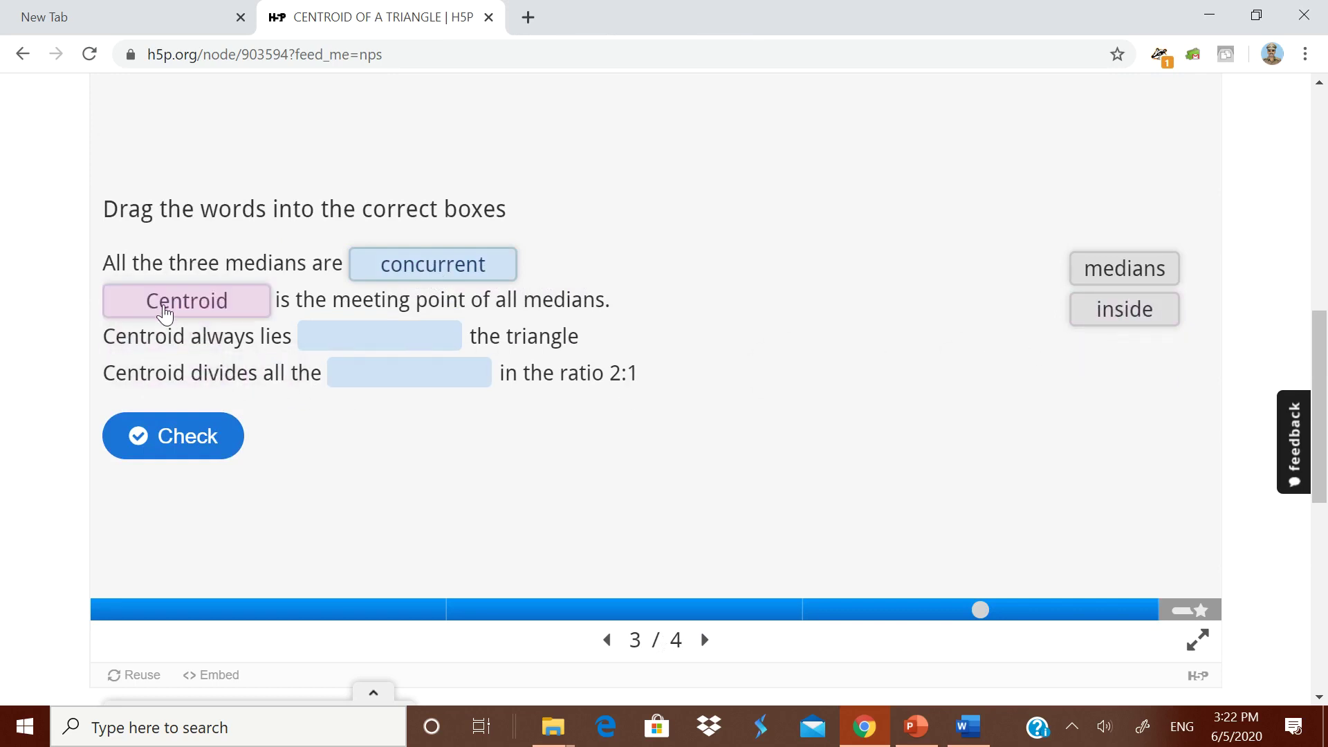
{"action": "left_click_drag", "start_coordinate": [1145, 308], "coordinate": [398, 336]}
{"action": "left_click_drag", "start_coordinate": [1112, 273], "coordinate": [411, 377]}
{"action": "left_click", "coordinate": [202, 454]}
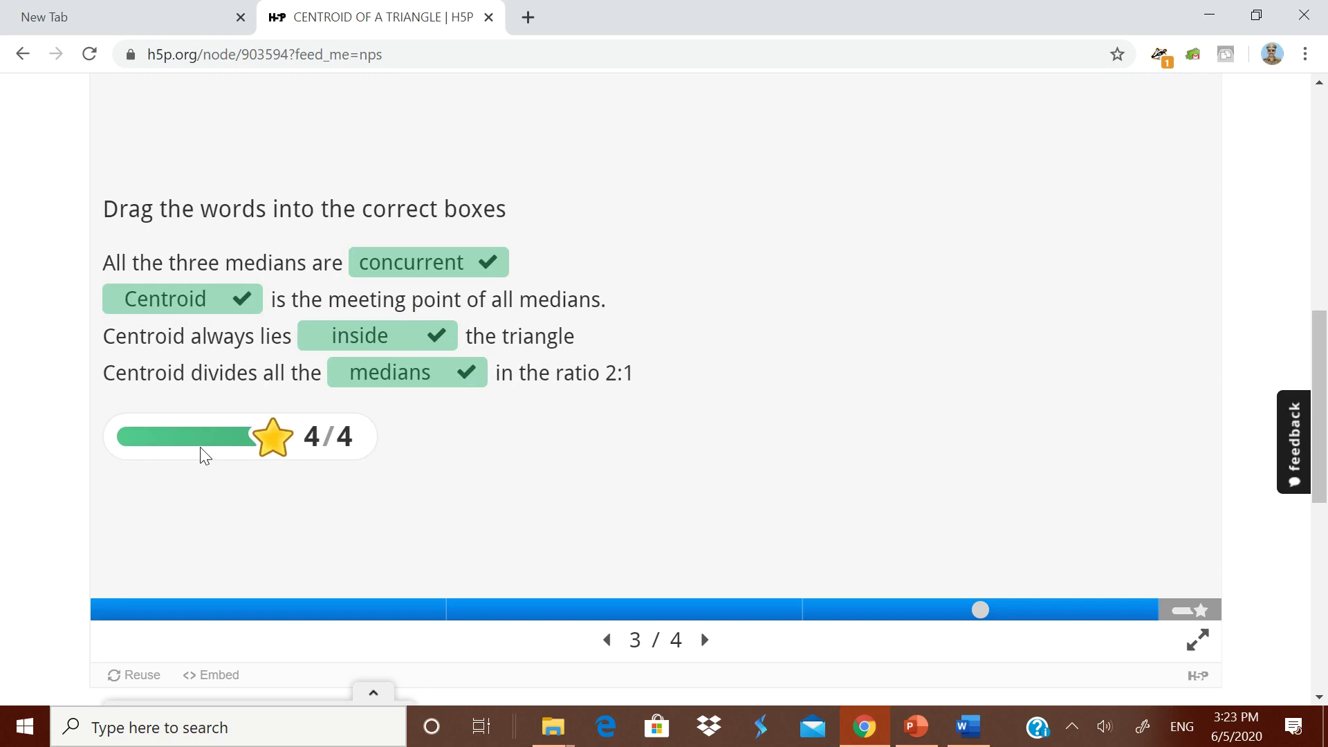
Locate "CENTROID OF A TRIANGLE" in the account page's recent content, and switch to the "Interactive Course Content using H5P.pptx" presentation in PowerPoint
{"action": "scroll", "coordinate": [205, 457], "scroll_direction": "up", "scroll_amount": 6}
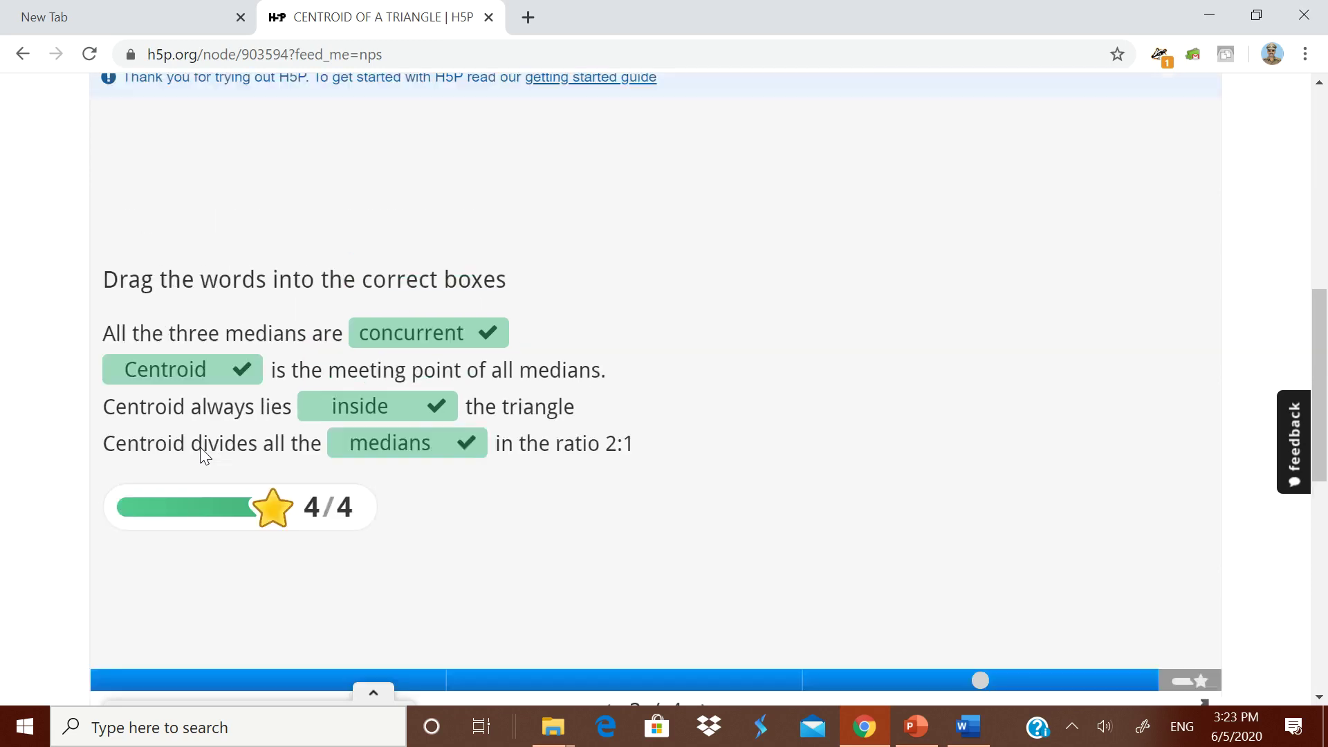
{"action": "scroll", "coordinate": [519, 370], "scroll_direction": "down", "scroll_amount": 10}
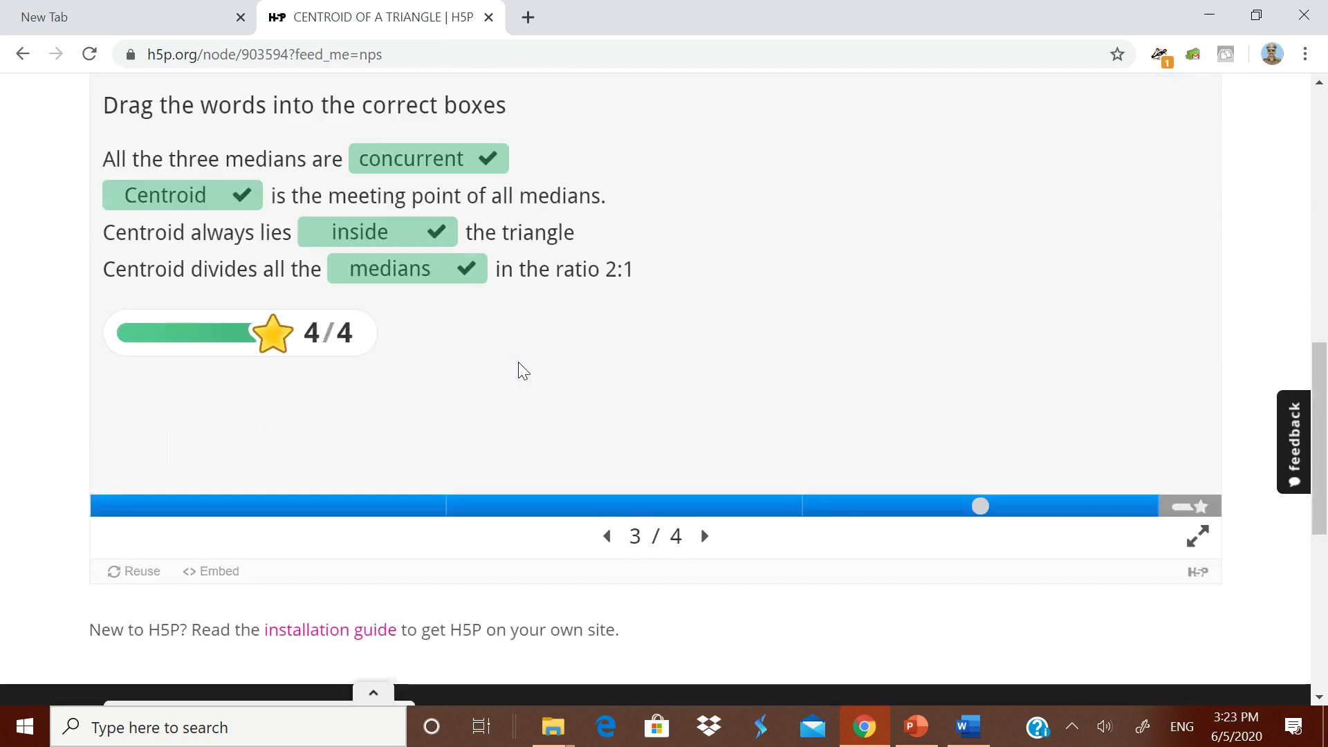
{"action": "scroll", "coordinate": [660, 394], "scroll_direction": "up", "scroll_amount": 14}
{"action": "scroll", "coordinate": [803, 366], "scroll_direction": "up", "scroll_amount": 1}
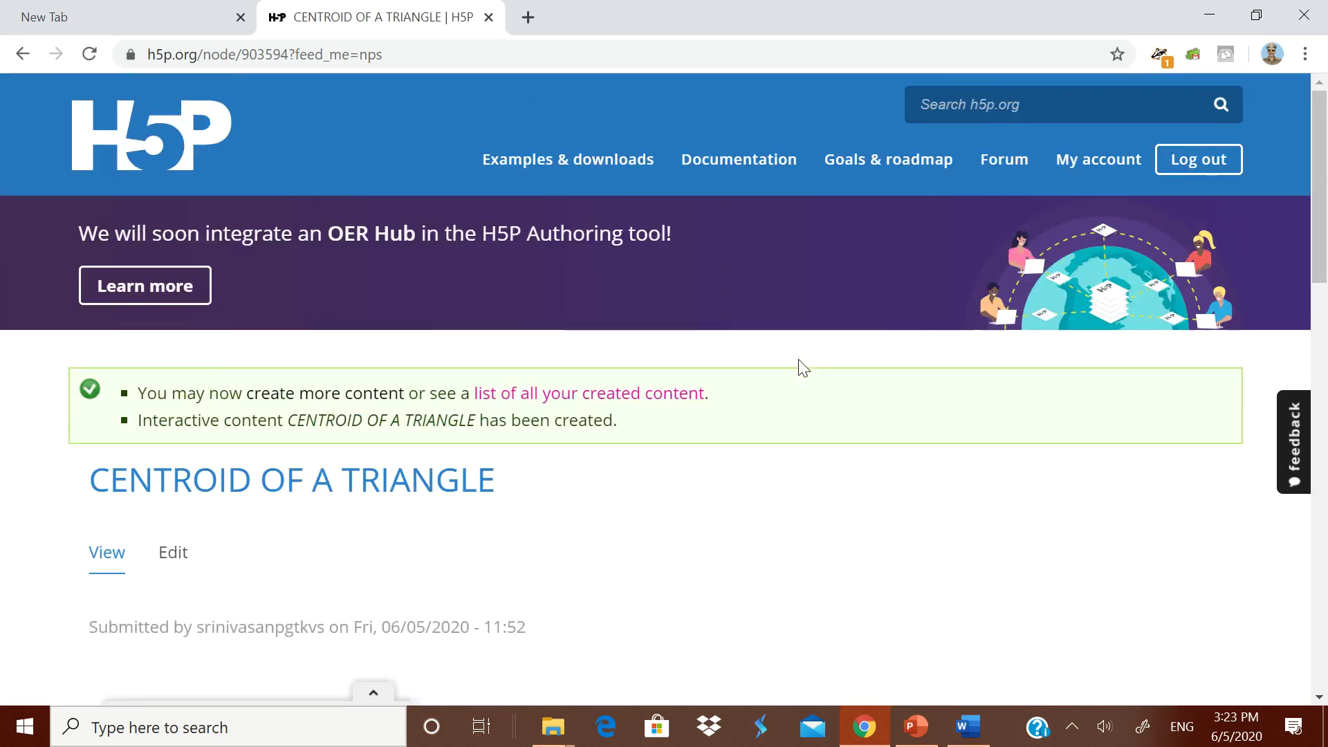
{"action": "left_click", "coordinate": [1117, 179]}
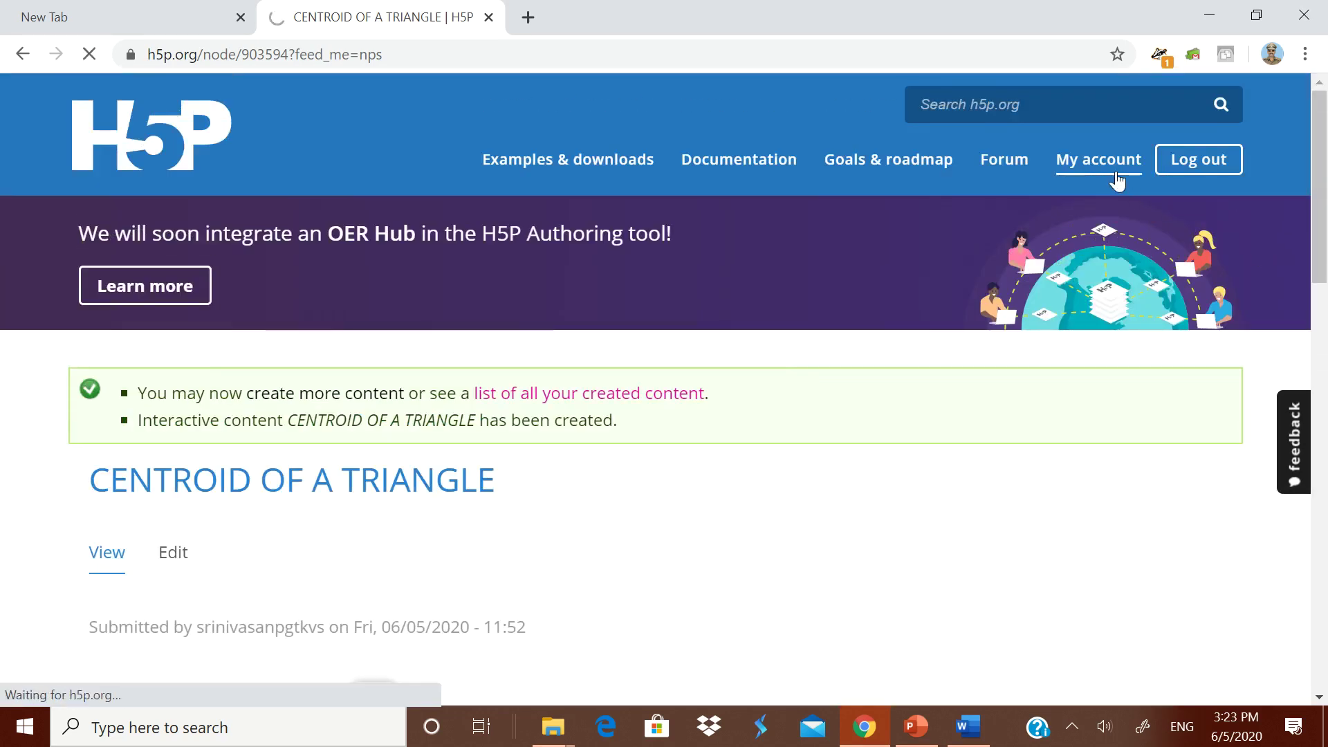
{"action": "scroll", "coordinate": [814, 357], "scroll_direction": "down", "scroll_amount": 4}
{"action": "scroll", "coordinate": [762, 386], "scroll_direction": "down", "scroll_amount": 3}
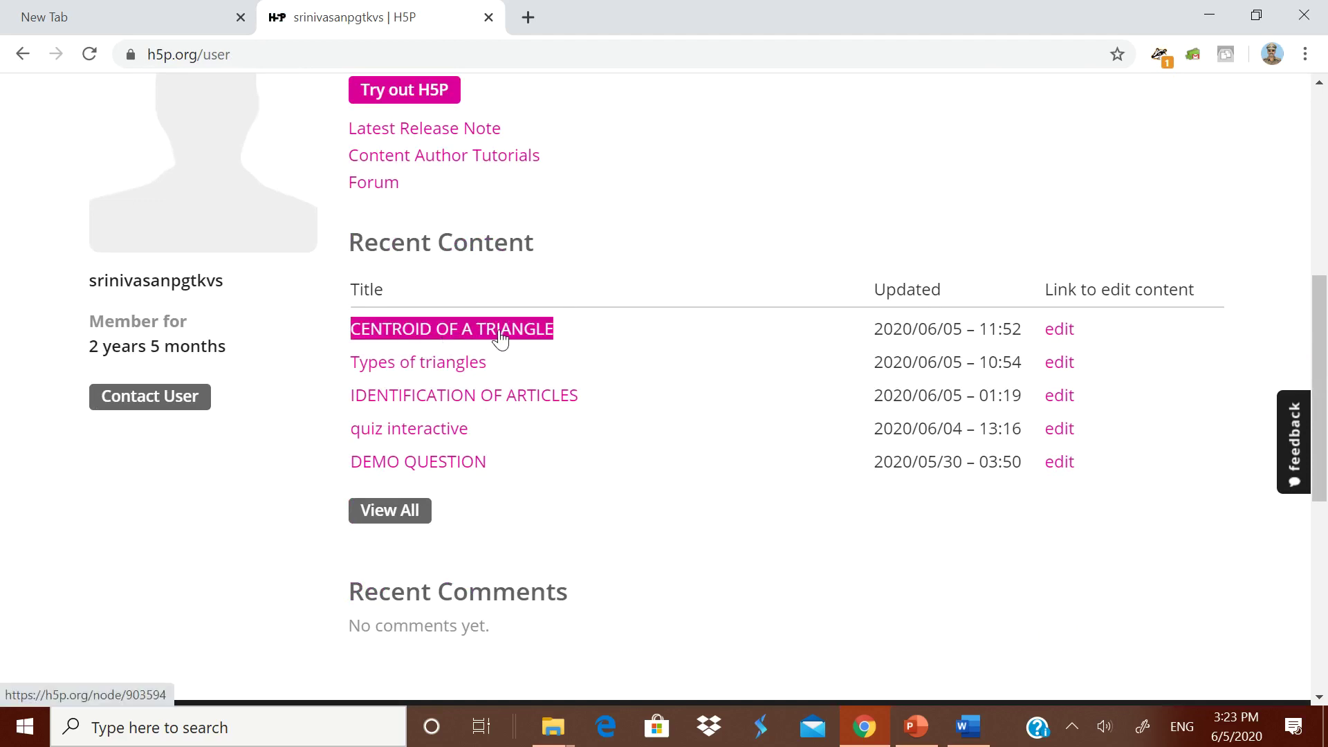
{"action": "left_click", "coordinate": [917, 732]}
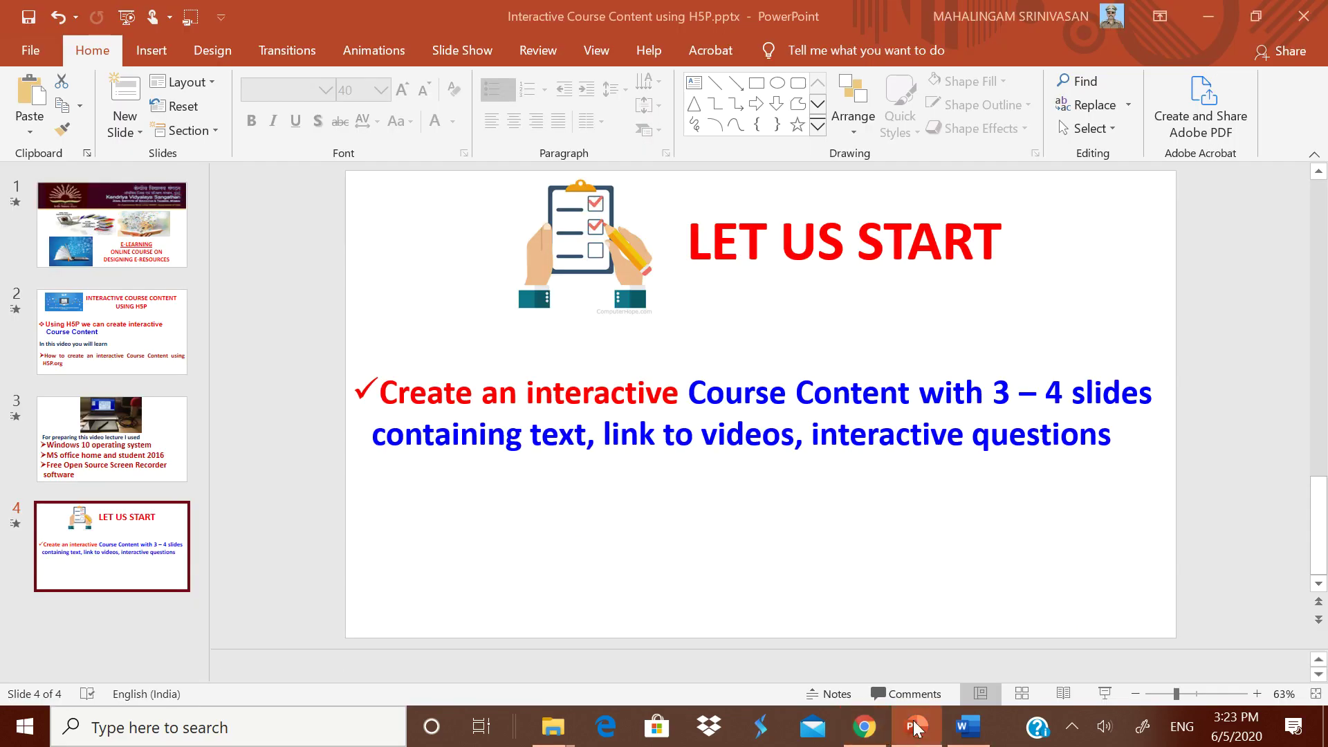